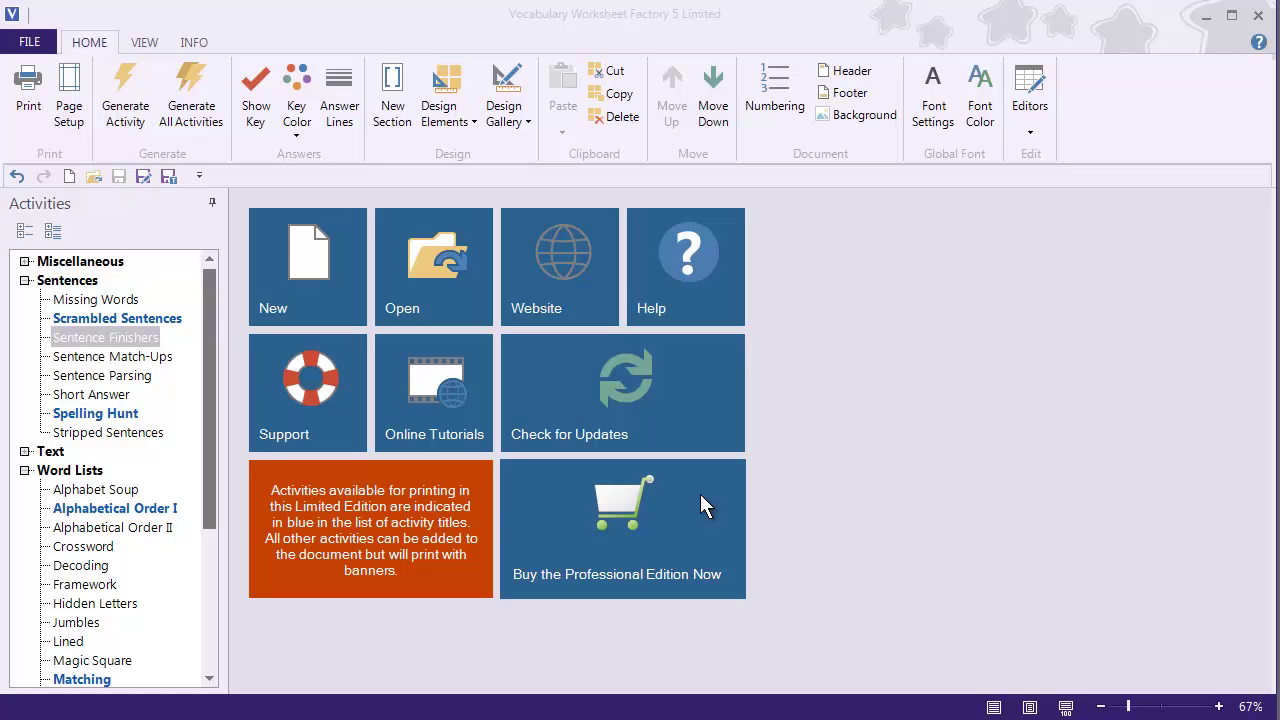
# Collapse the Sentences and Word Lists activity categories and bring up the Open worksheet dialog
pyautogui.click(22, 283)
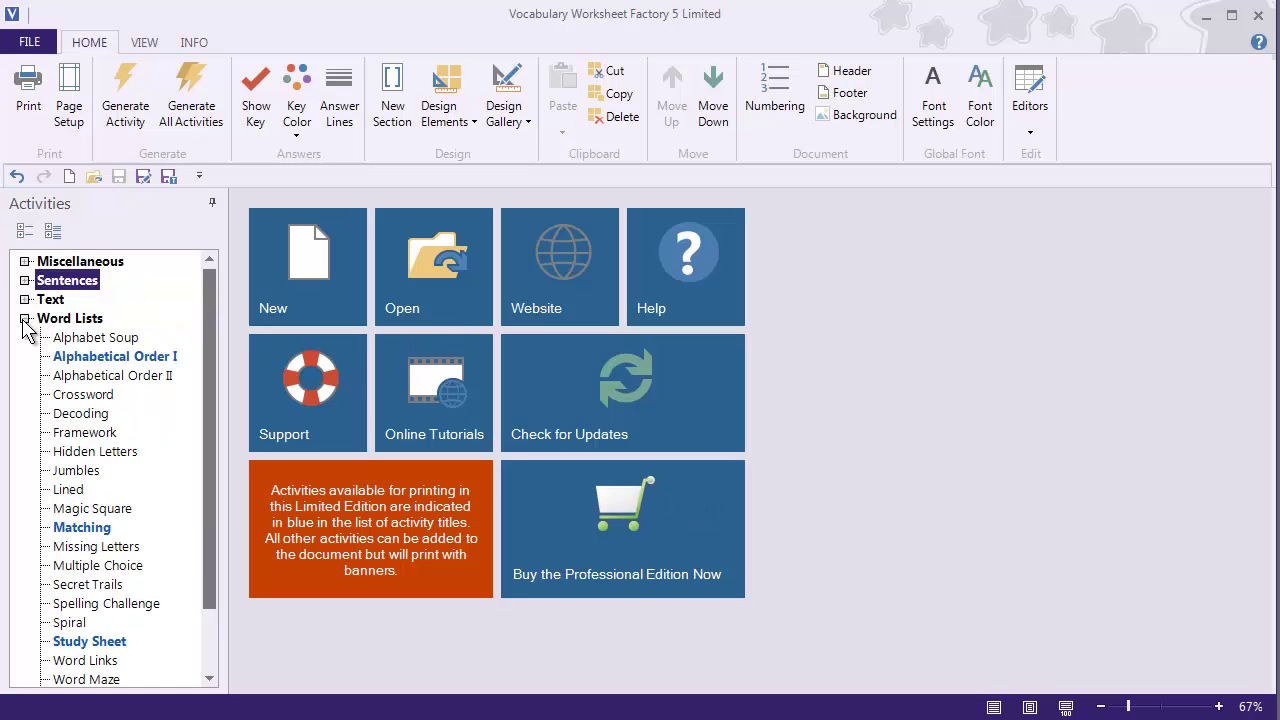
pyautogui.click(24, 319)
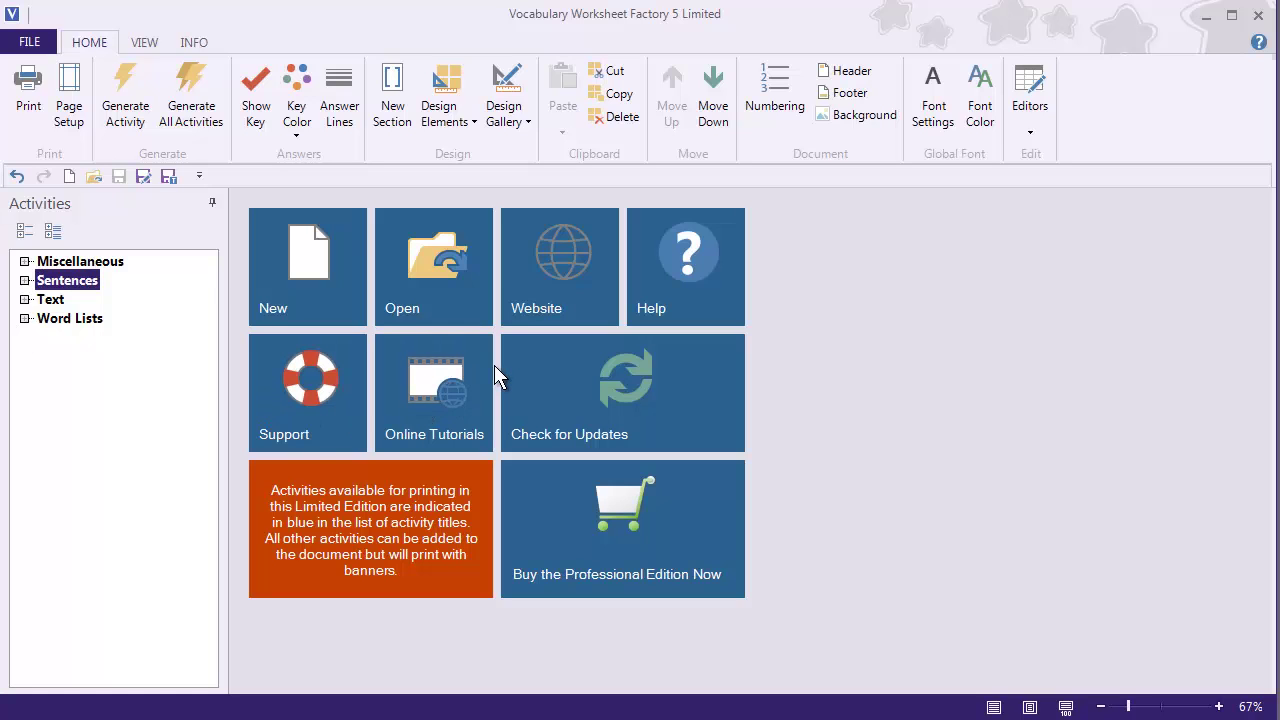
pyautogui.click(445, 272)
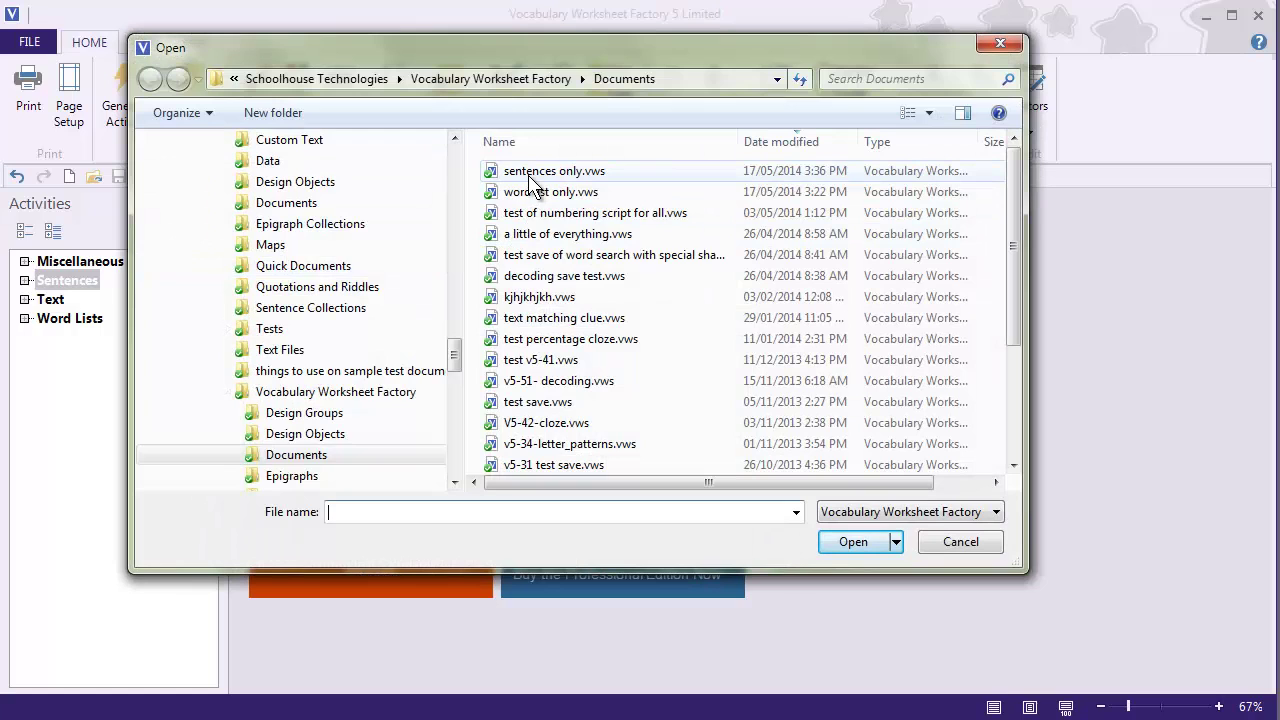
# Open sentences only.vws, then also open word list only.vws
pyautogui.click(530, 178)
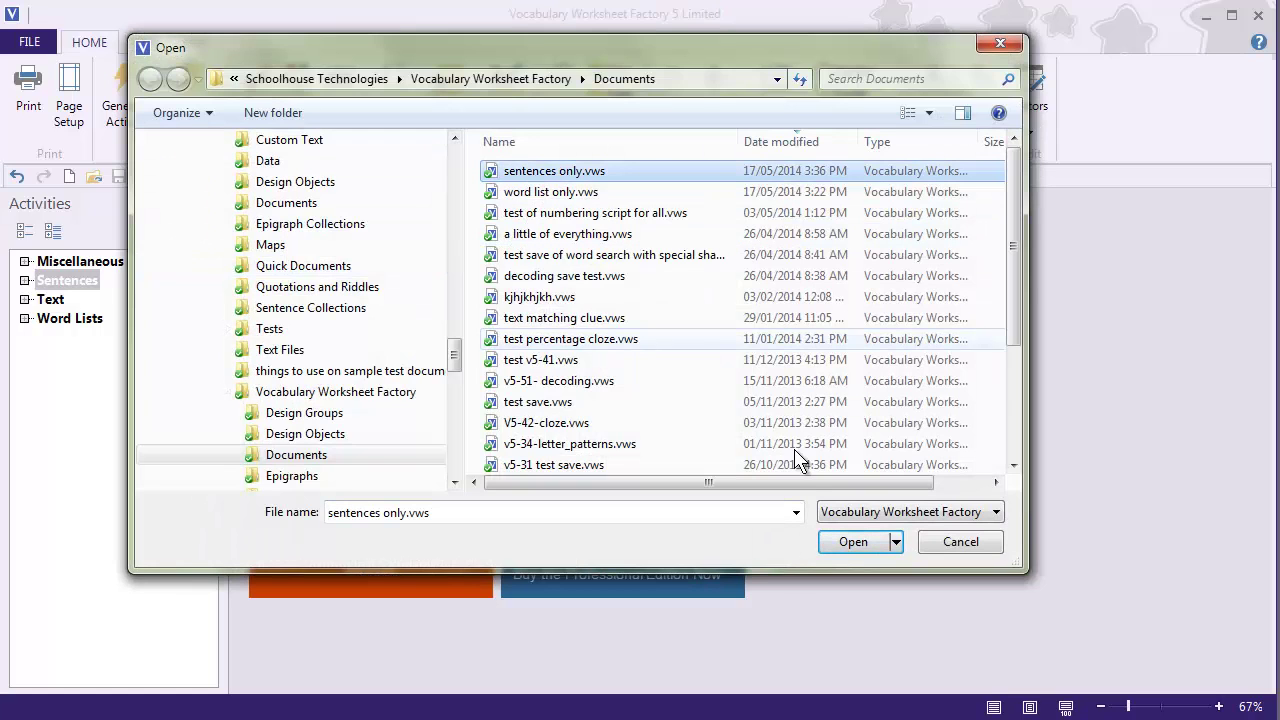
pyautogui.click(836, 540)
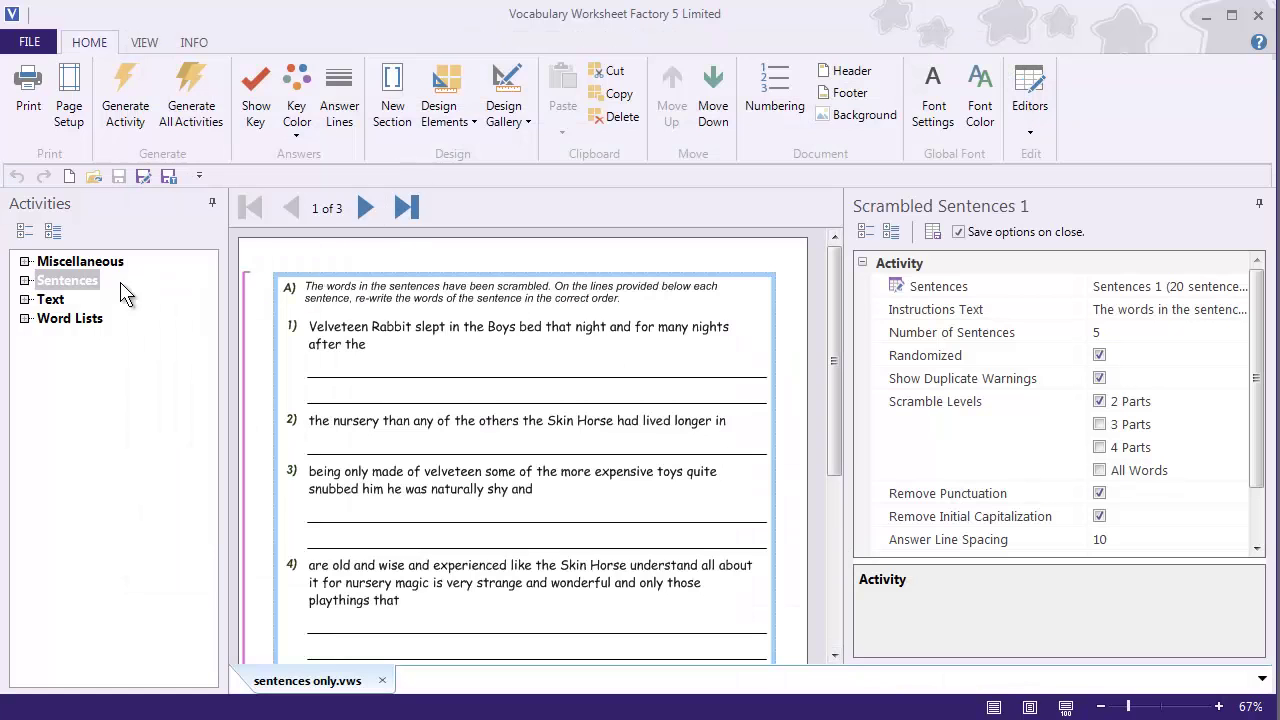
pyautogui.click(90, 175)
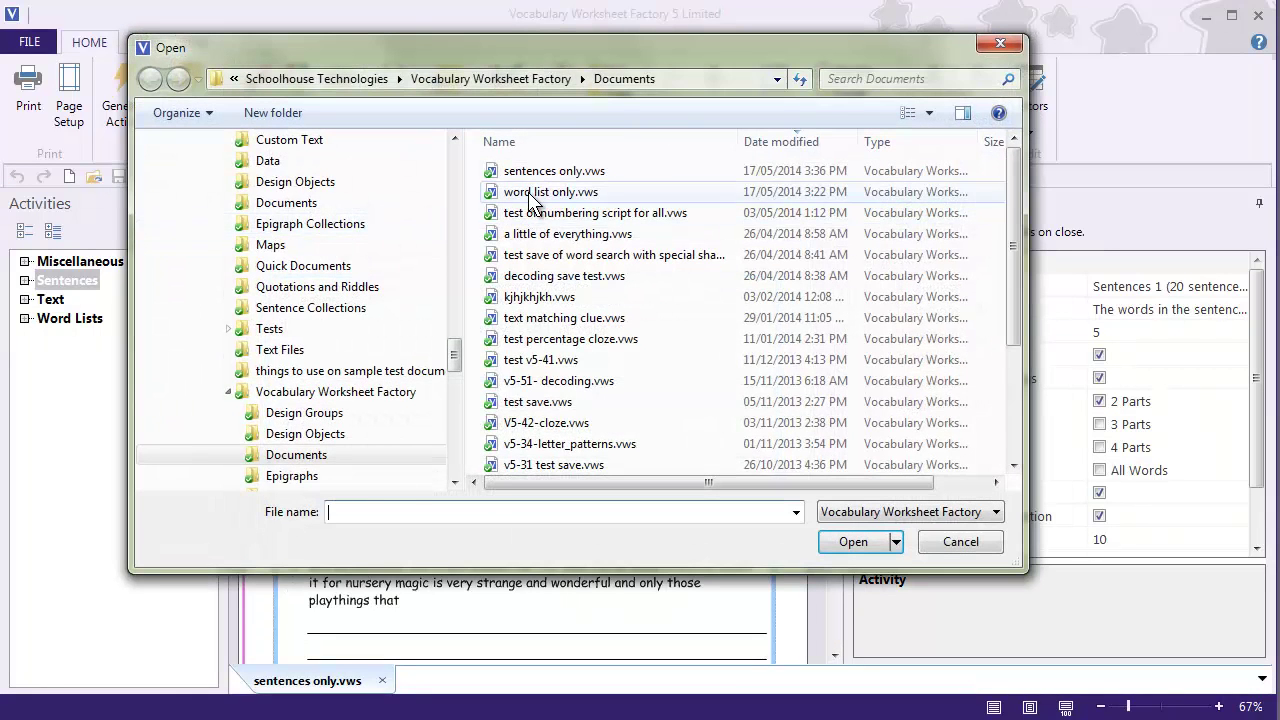
pyautogui.click(548, 191)
pyautogui.click(853, 543)
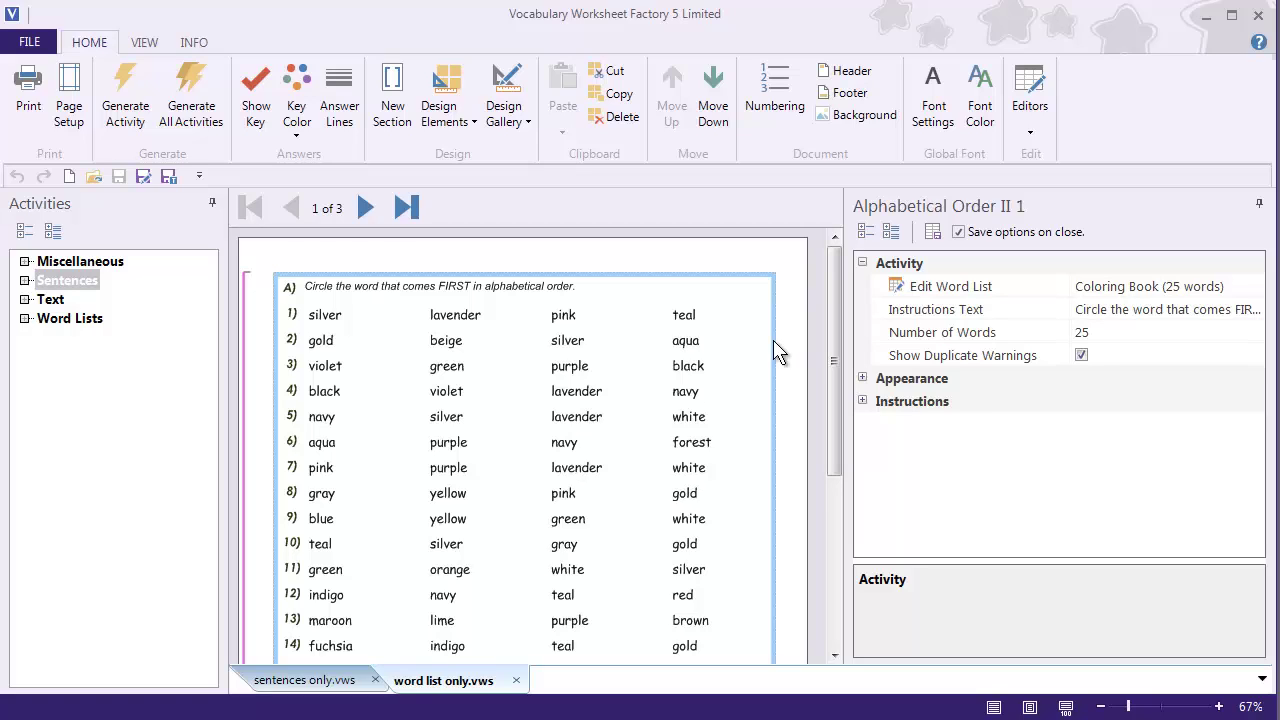
pyautogui.click(921, 286)
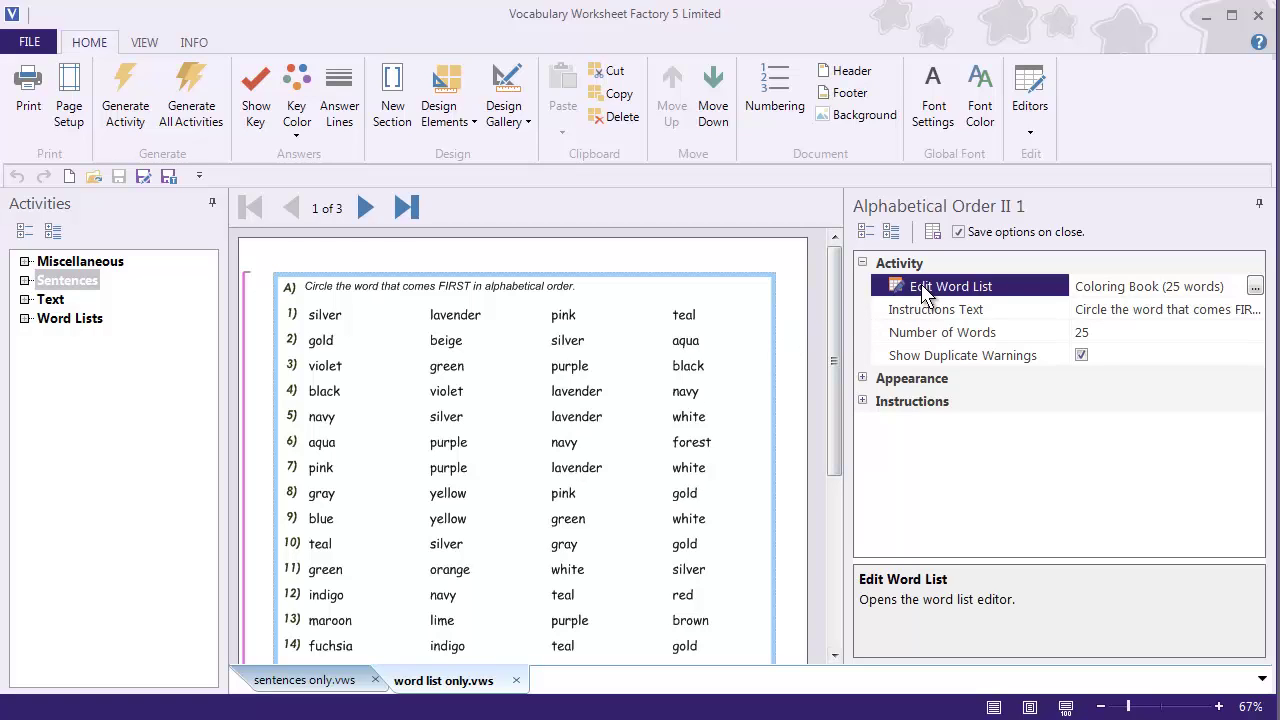
pyautogui.click(1256, 288)
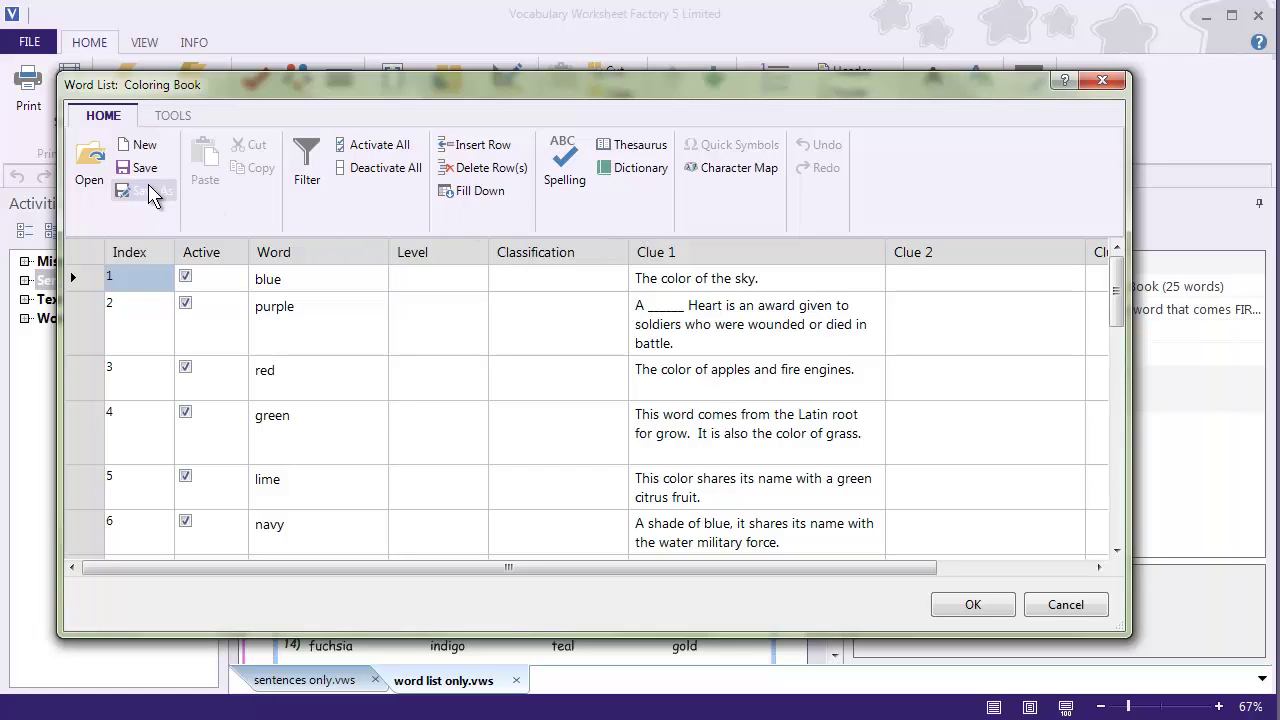
pyautogui.click(90, 168)
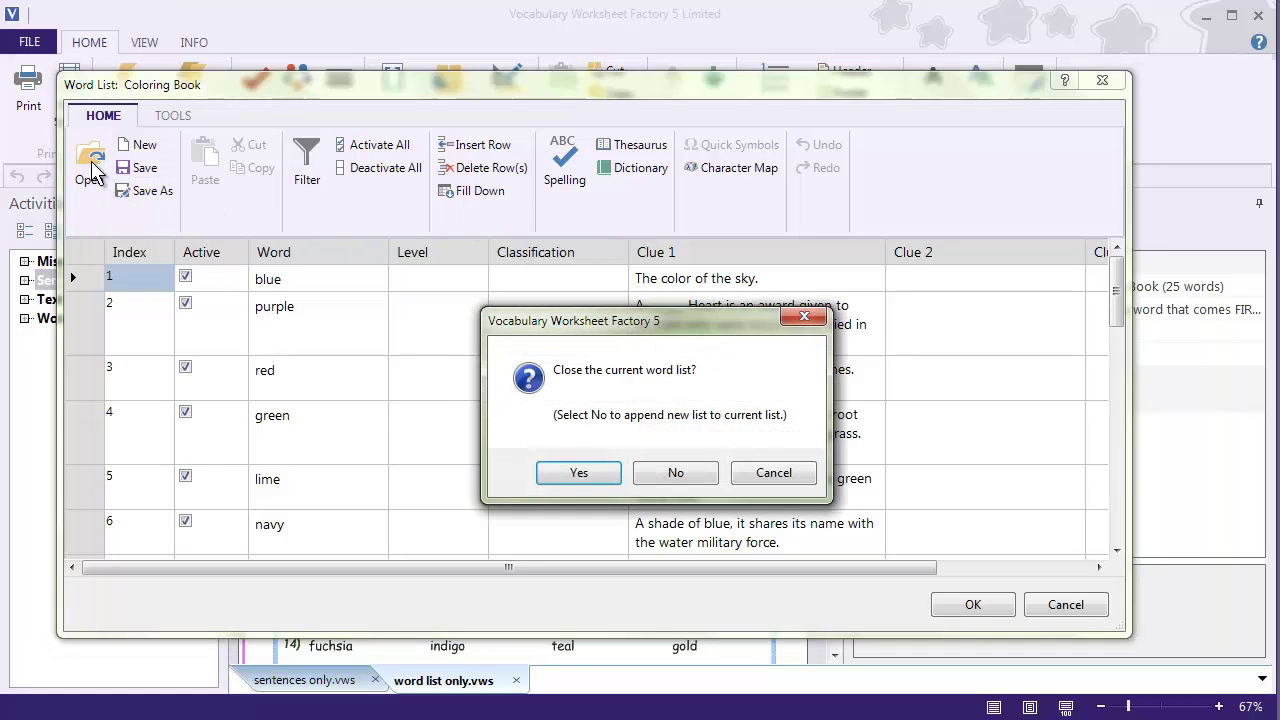
pyautogui.click(579, 476)
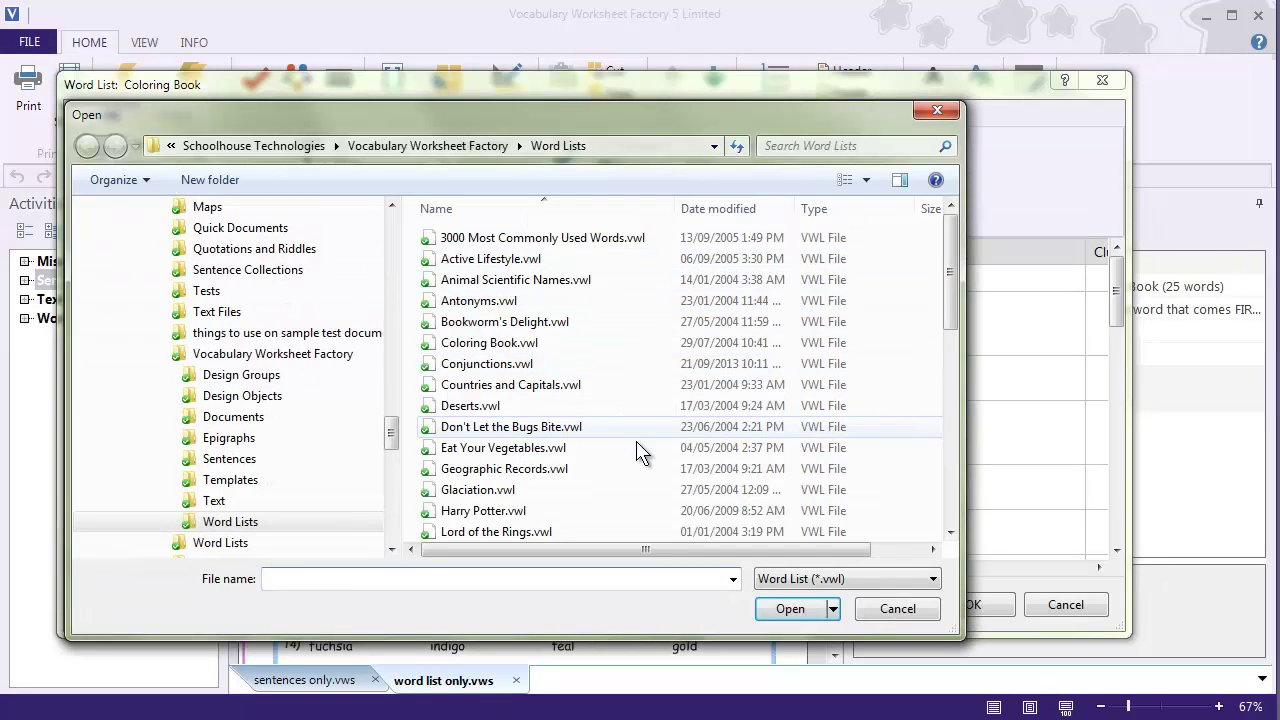
pyautogui.click(897, 608)
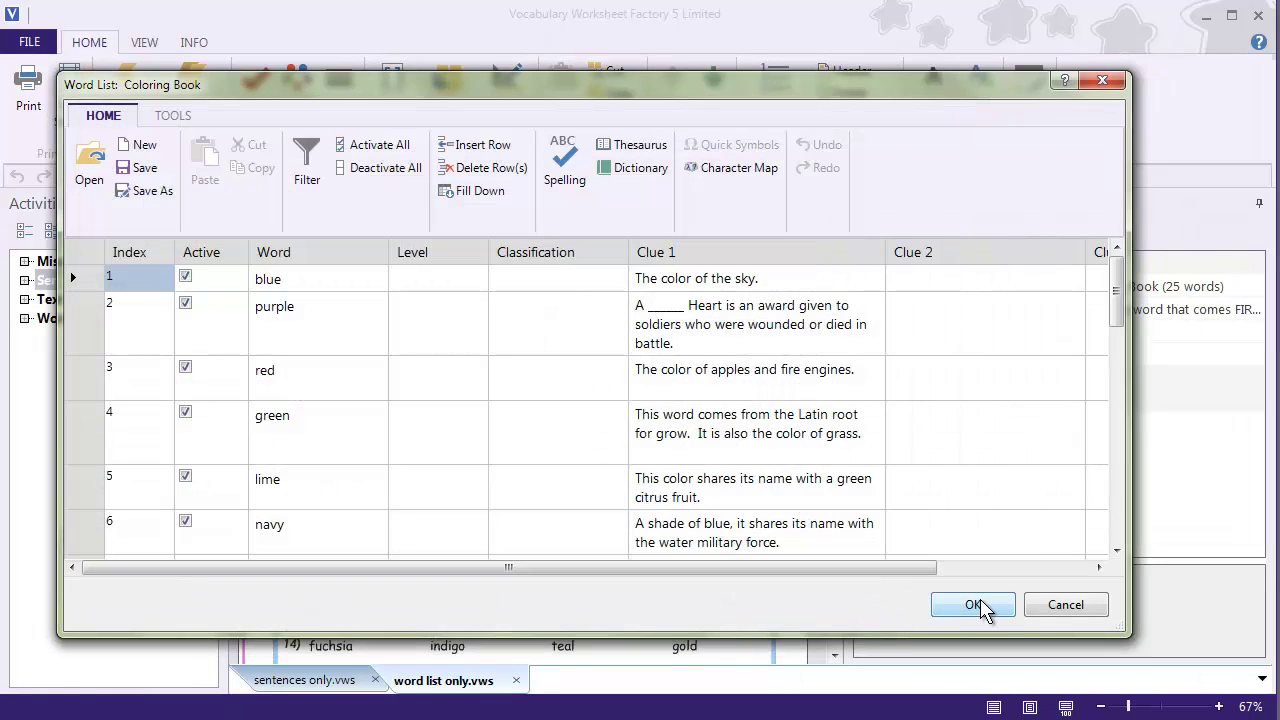
pyautogui.click(1071, 608)
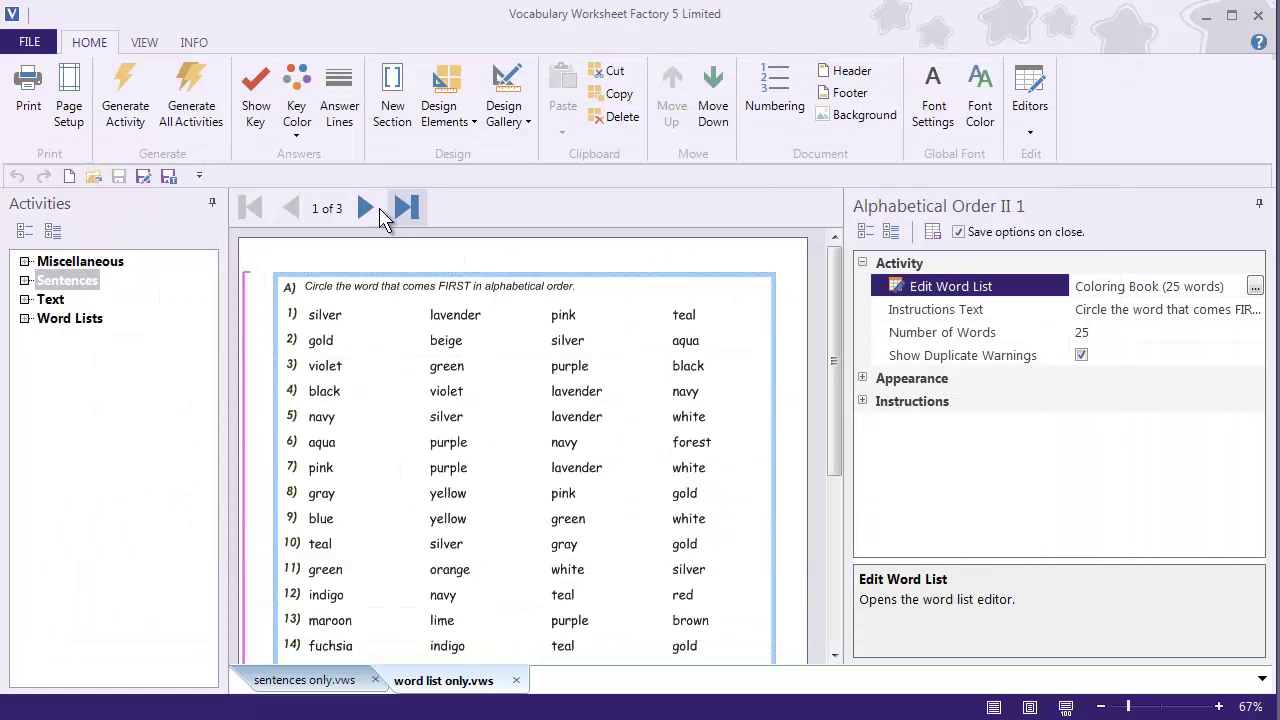
pyautogui.click(366, 210)
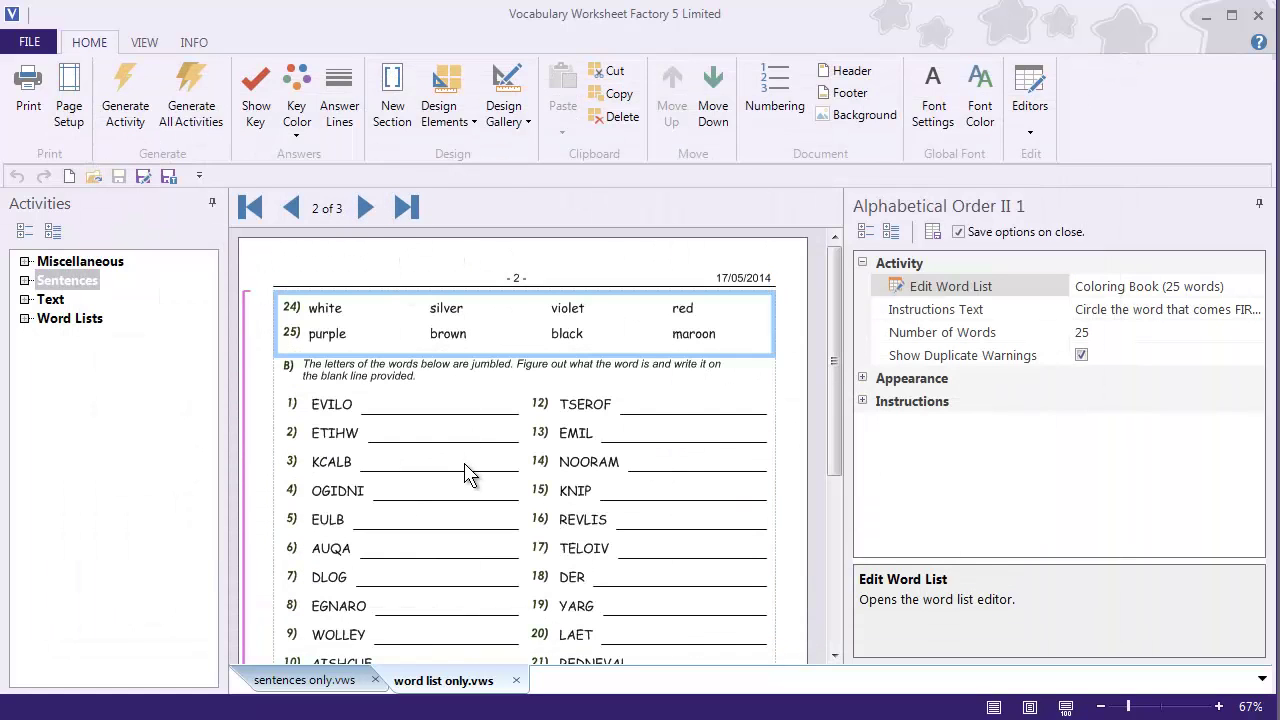
# Inspect the Jumbles activity's Coloring Book word list on page 2 without changing it
pyautogui.click(470, 475)
pyautogui.click(950, 288)
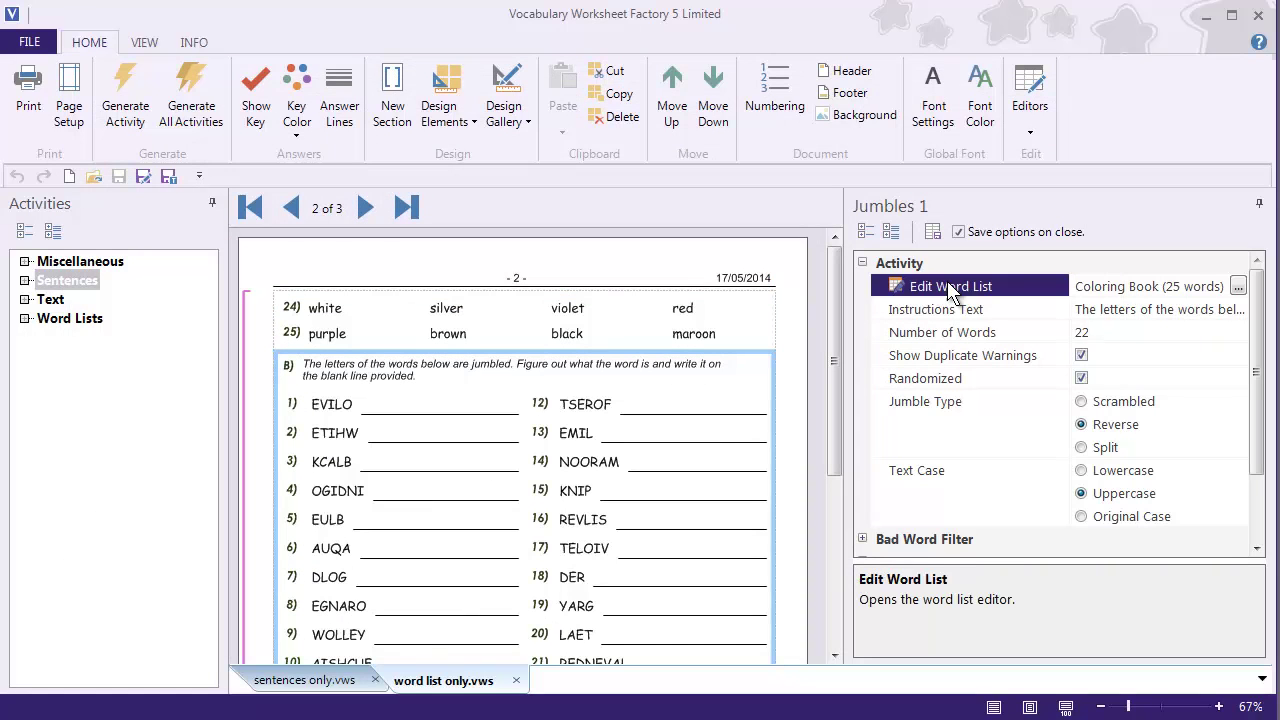
pyautogui.click(1237, 287)
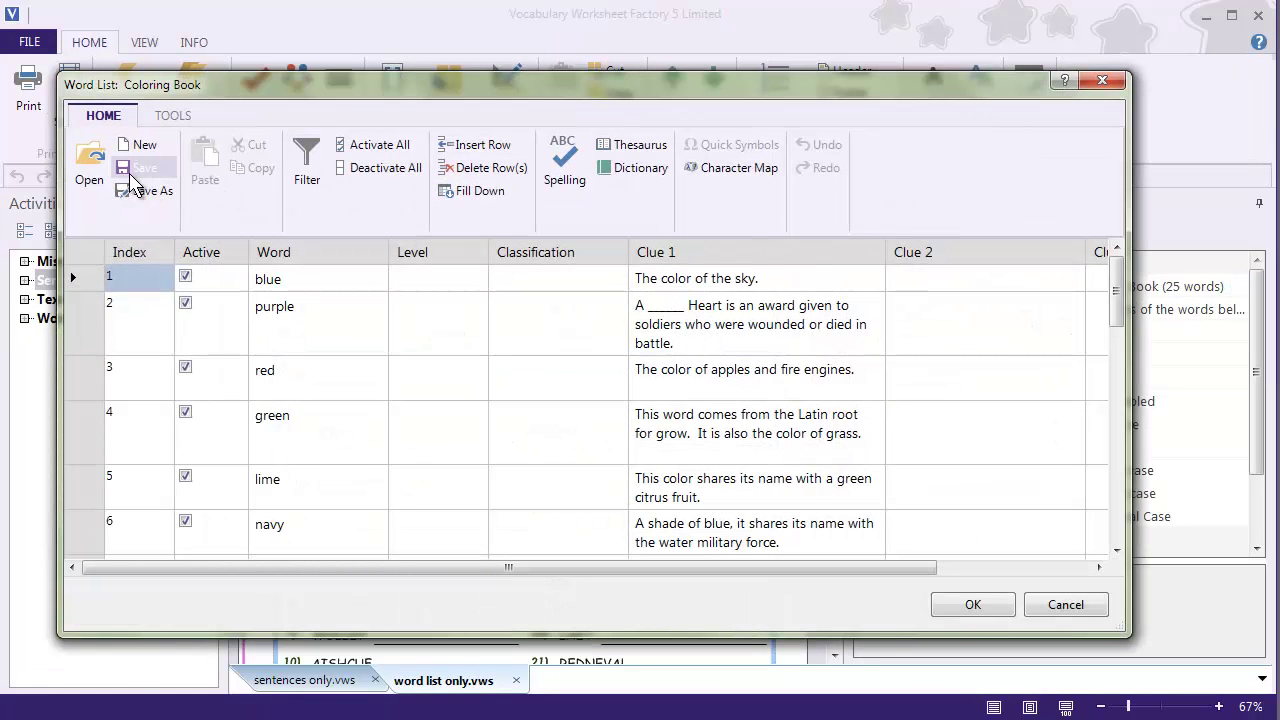
pyautogui.click(1066, 605)
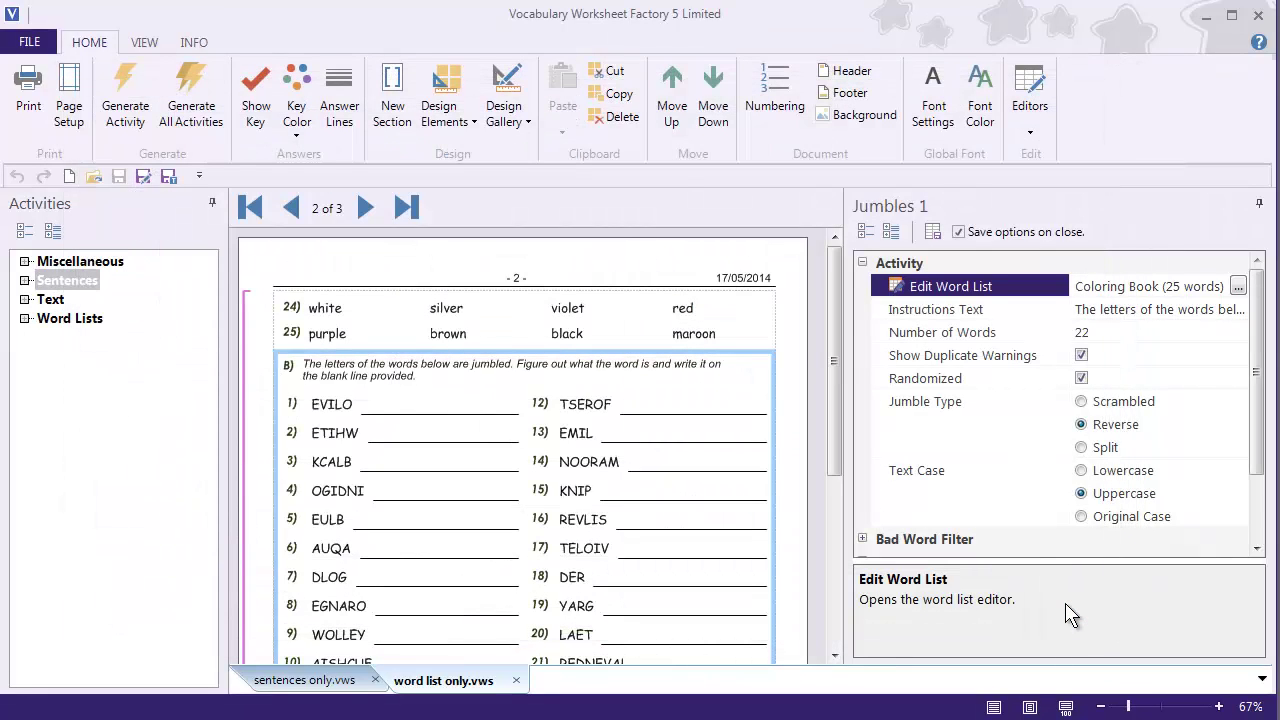
pyautogui.click(675, 478)
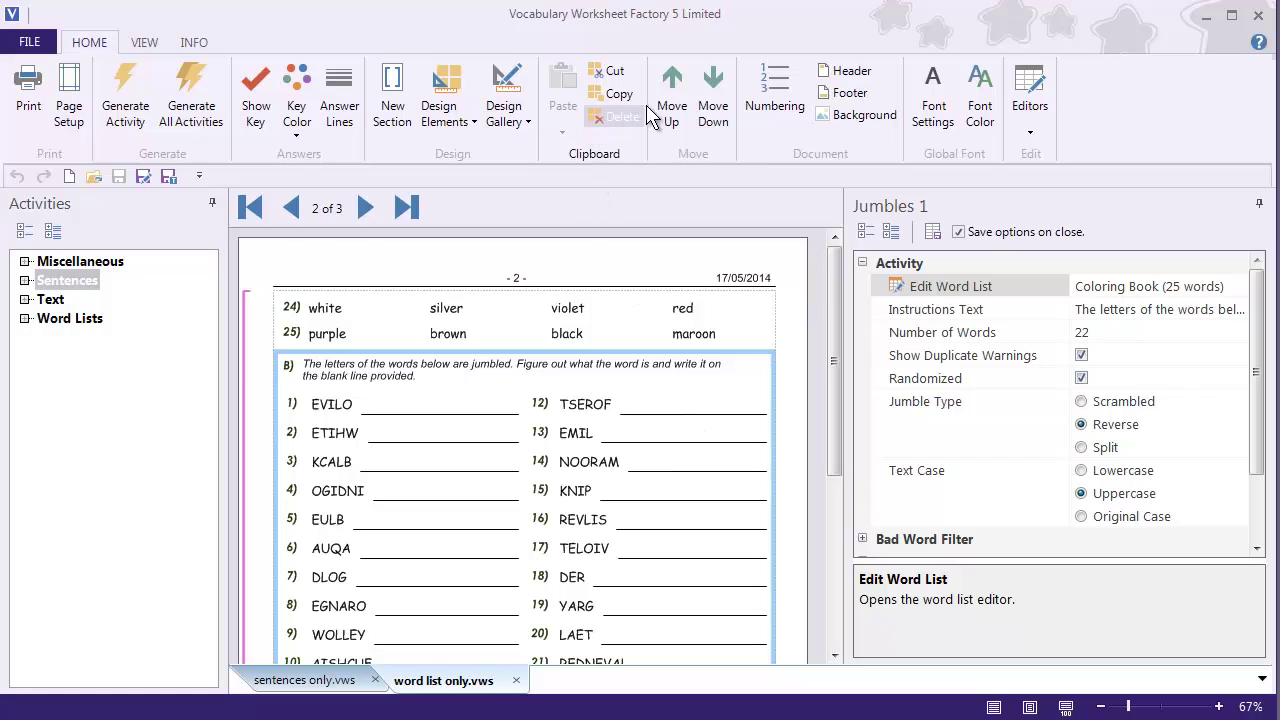
pyautogui.click(1031, 110)
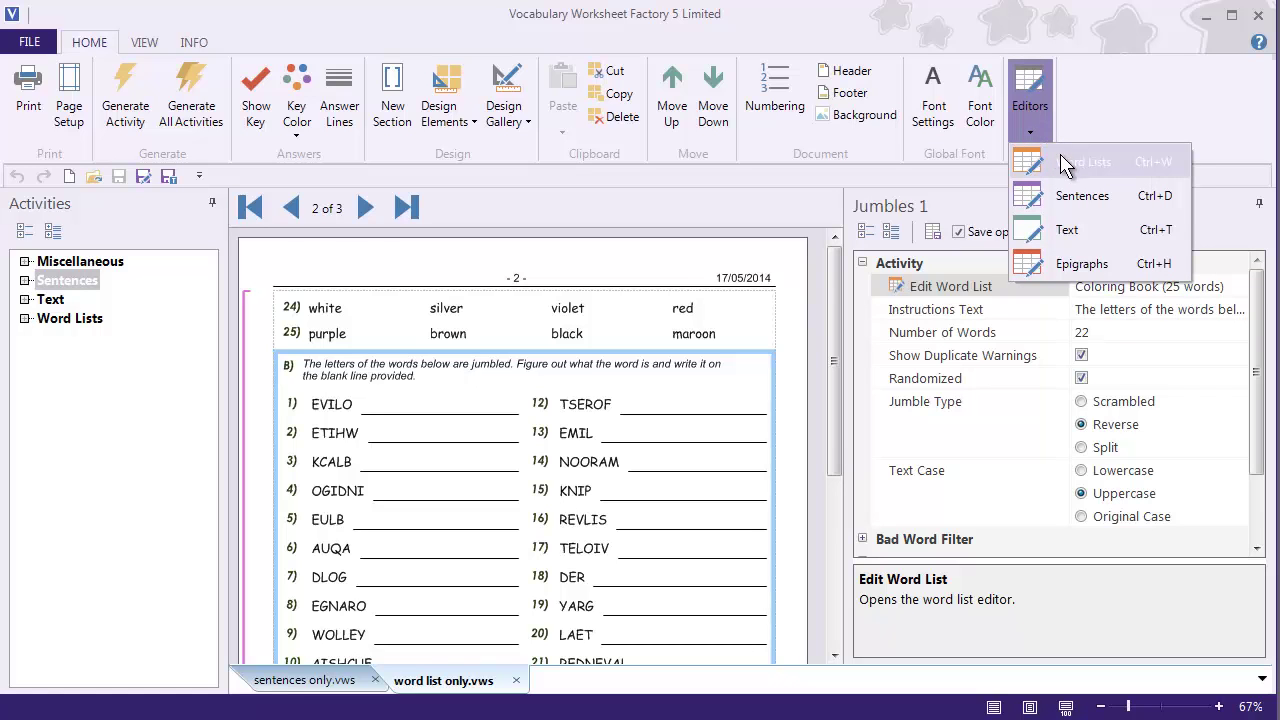
pyautogui.click(1068, 162)
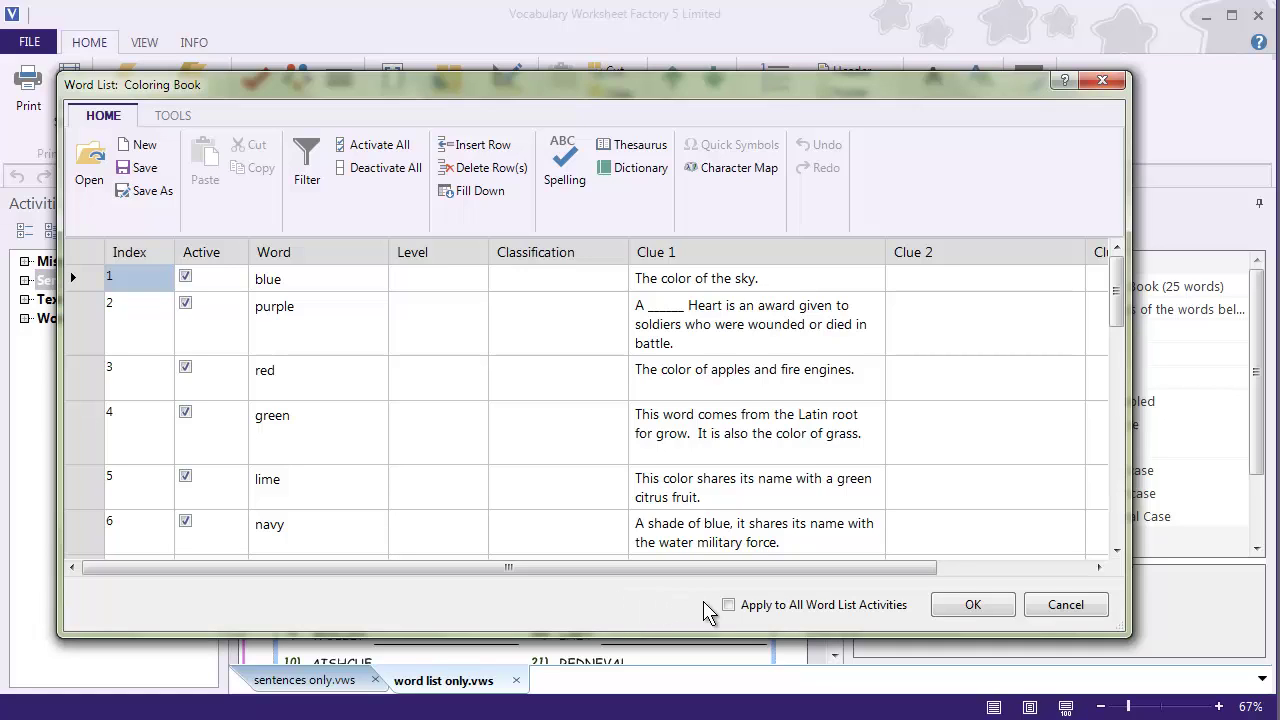
pyautogui.click(728, 605)
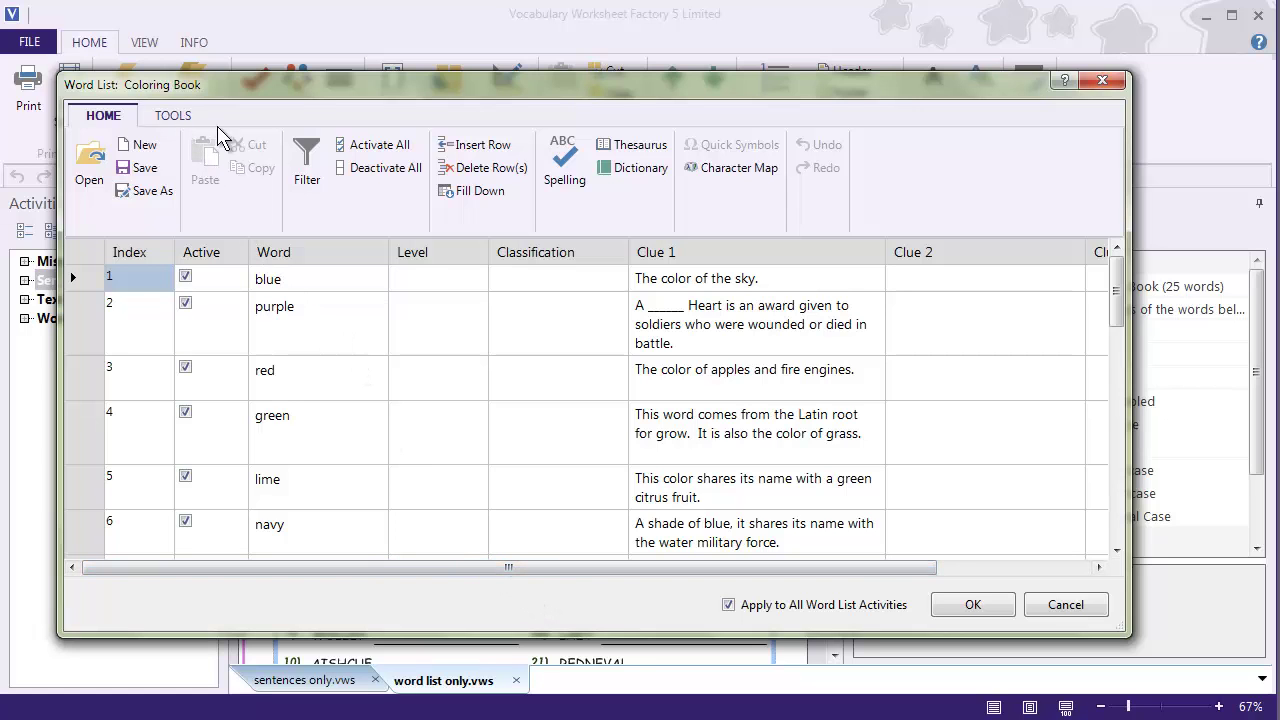
pyautogui.click(1068, 612)
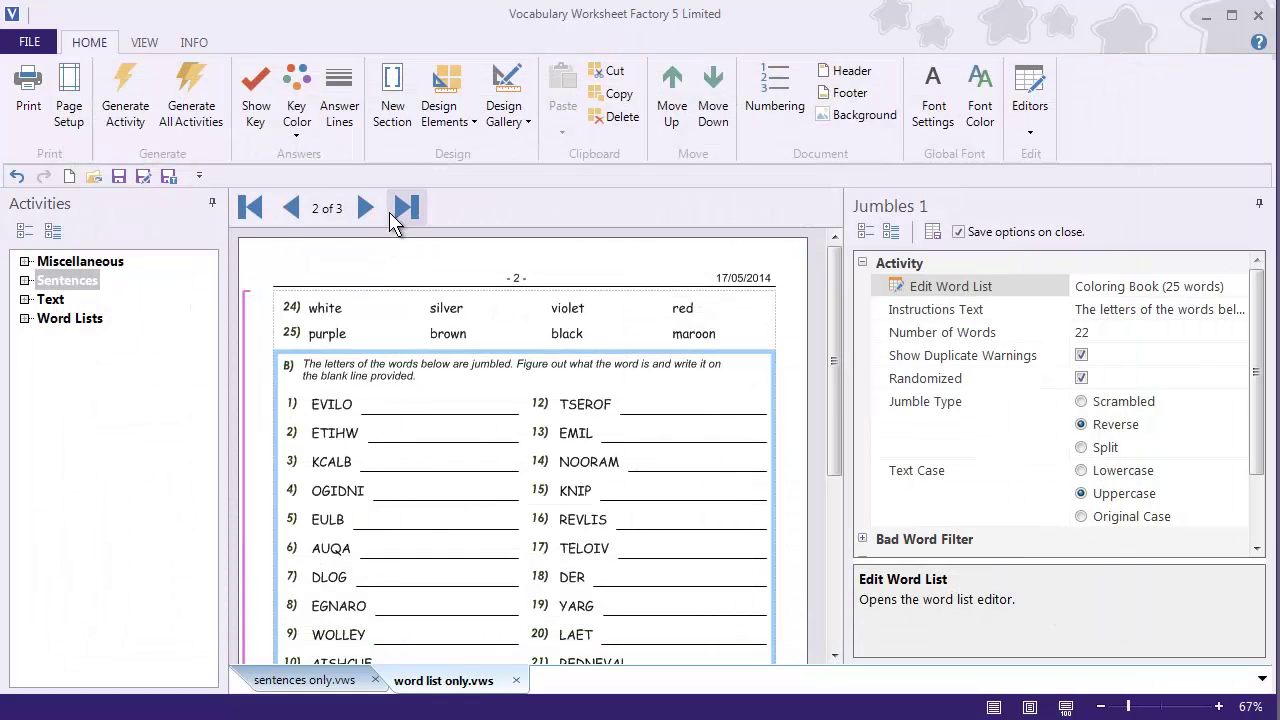
# Return to page 1 and check the Alphabetical Order II activity's word list
pyautogui.click(250, 207)
pyautogui.click(514, 386)
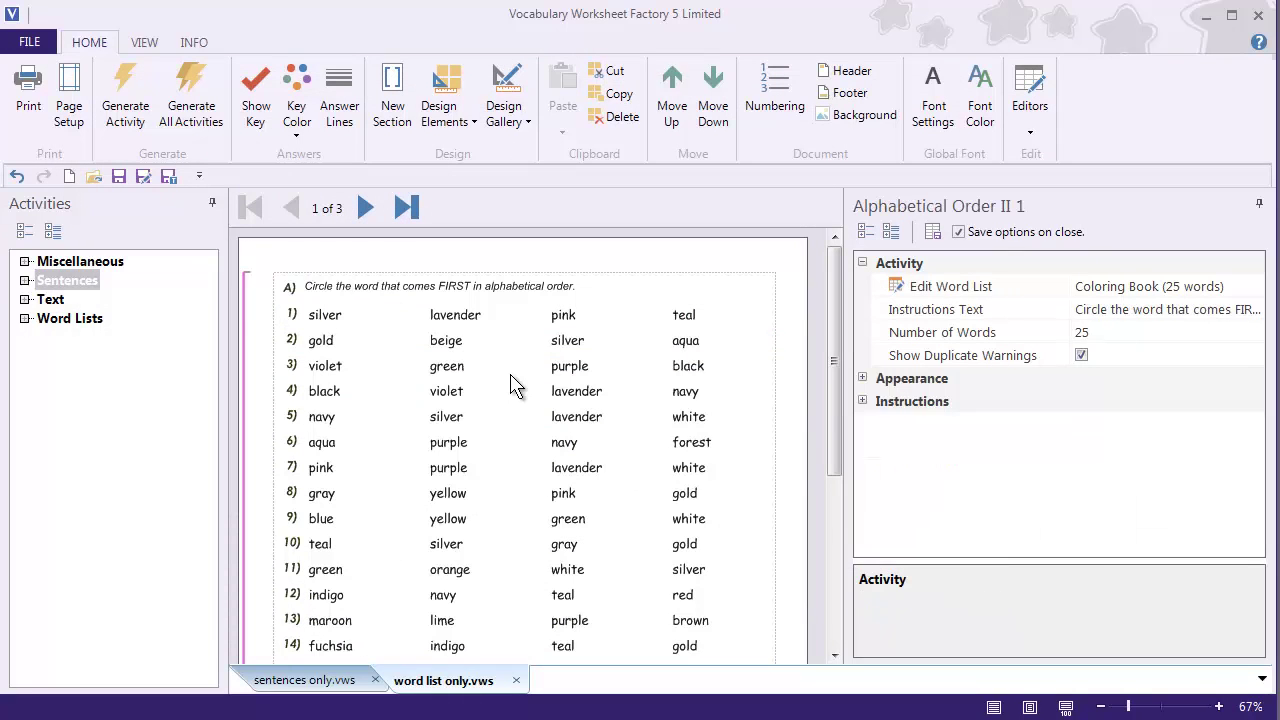
pyautogui.click(1128, 287)
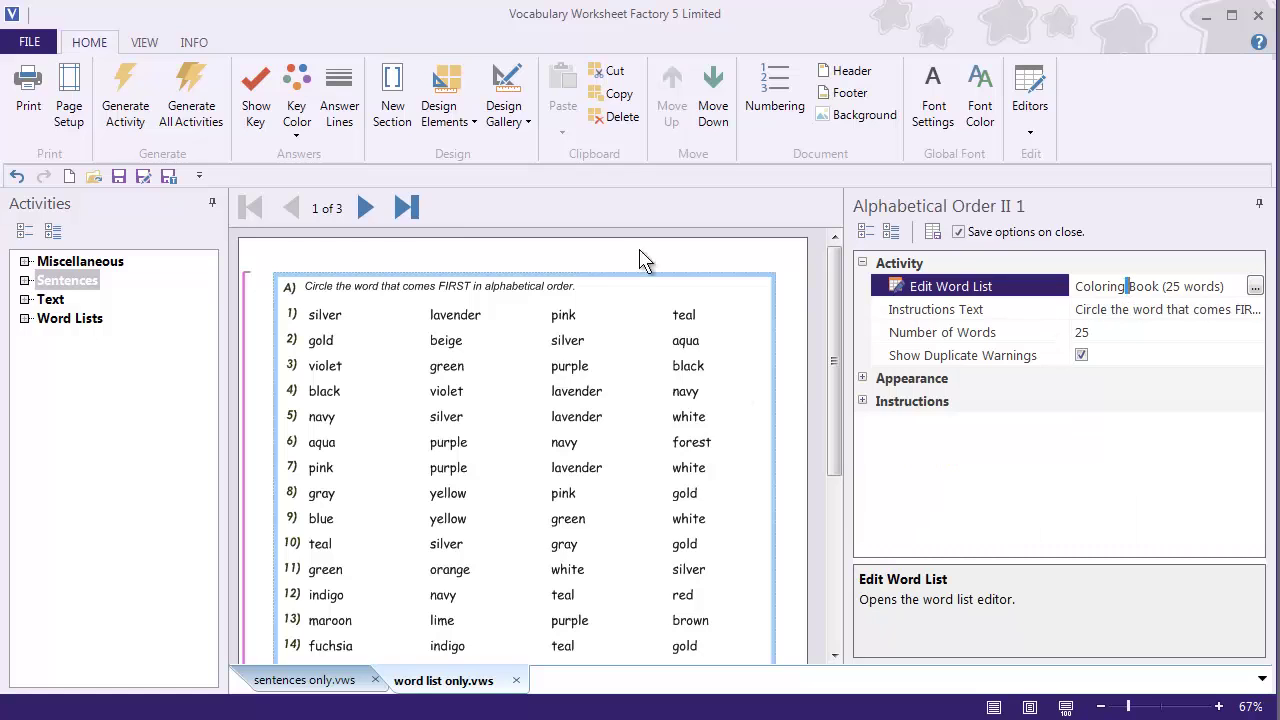
# Advance to page 3 and select the Word Shapes activity
pyautogui.click(365, 207)
pyautogui.click(585, 465)
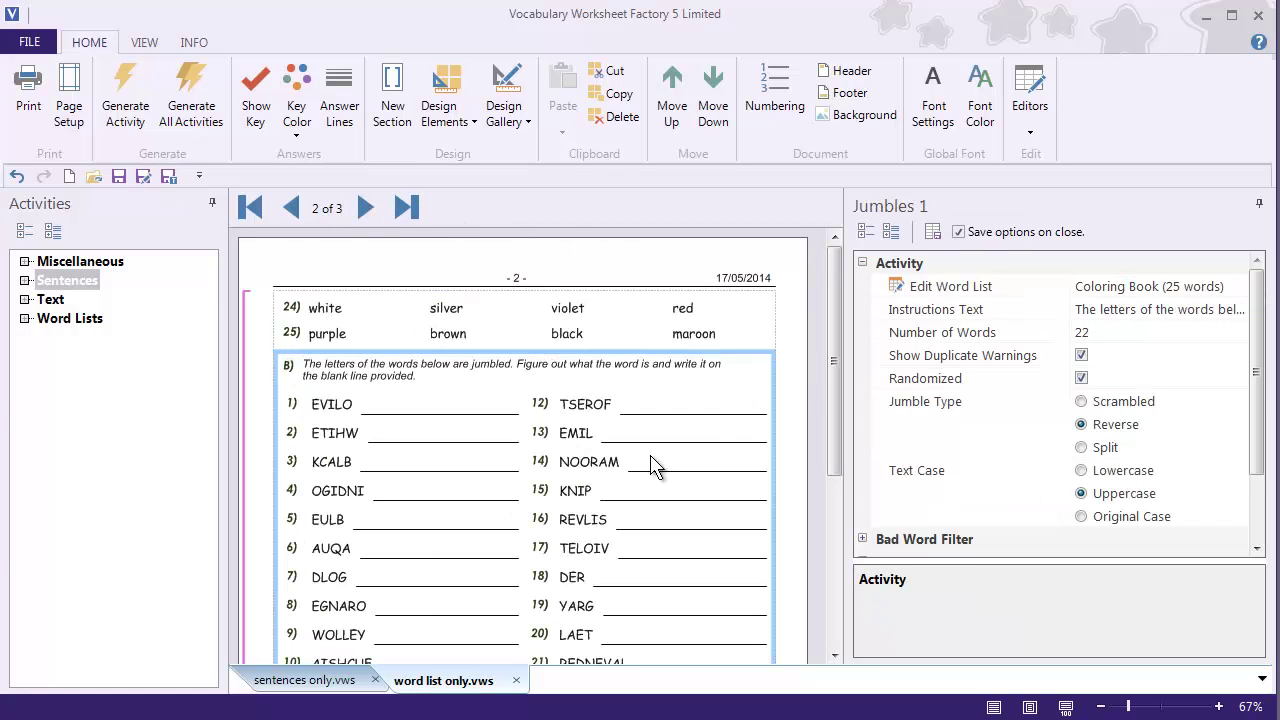
pyautogui.click(365, 207)
pyautogui.click(648, 380)
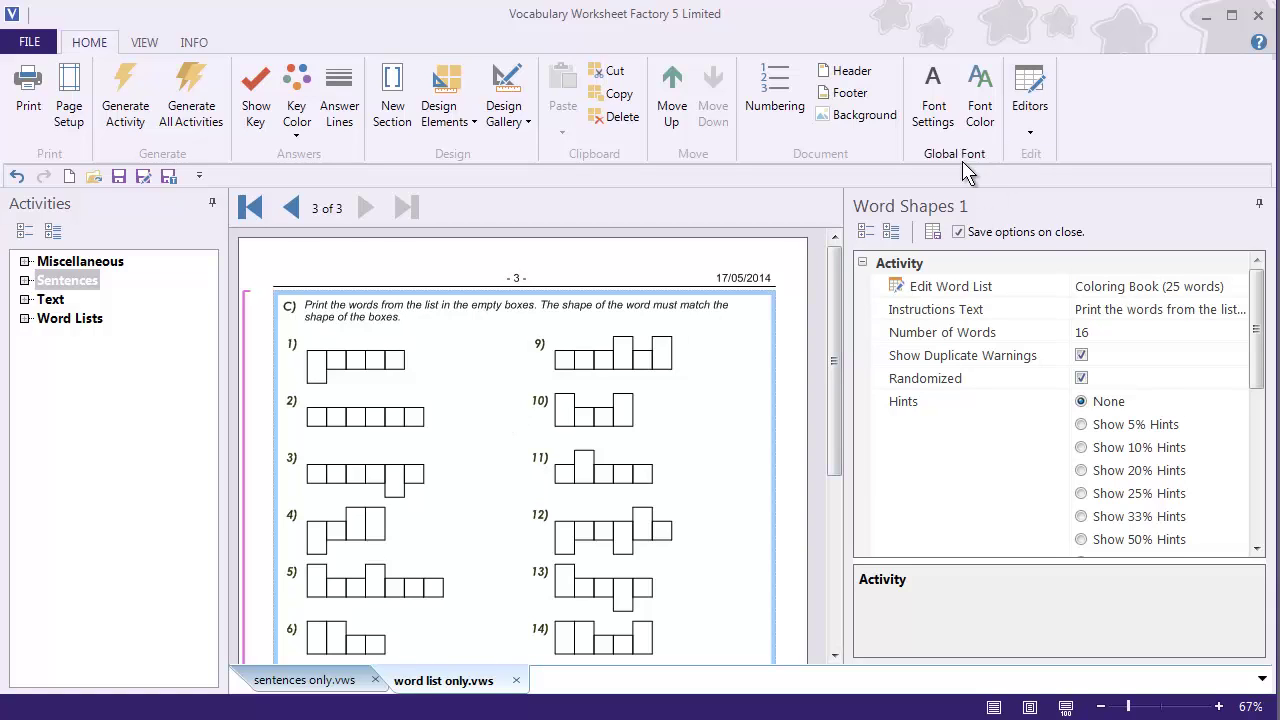
# Load Antonyms.vwl in the Word Lists editor and apply it to all word-list activities
pyautogui.click(1033, 147)
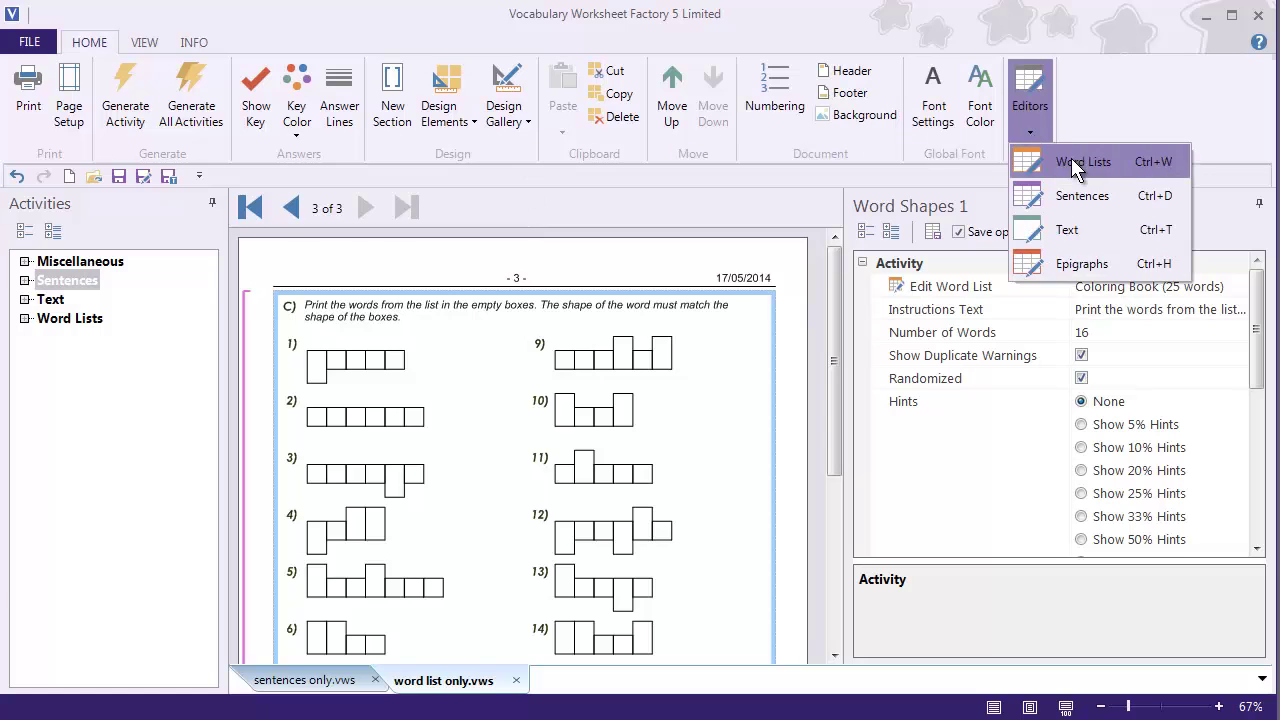
pyautogui.click(1074, 165)
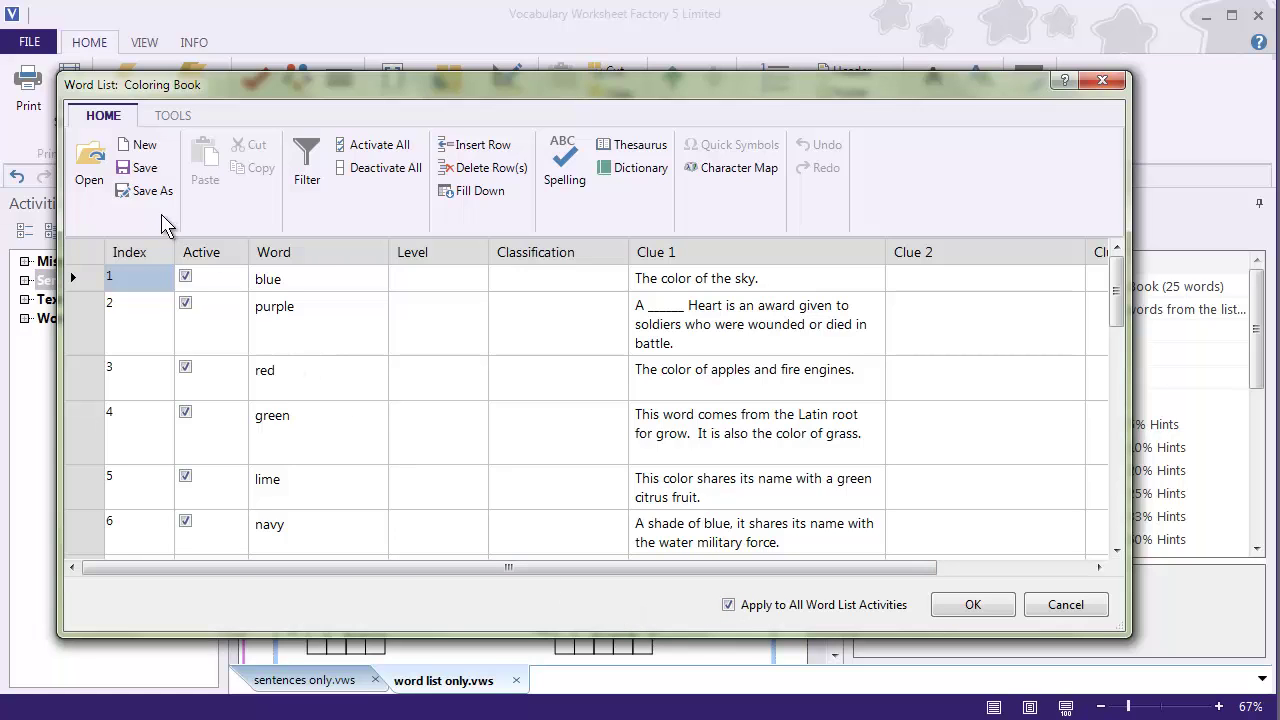
pyautogui.click(87, 167)
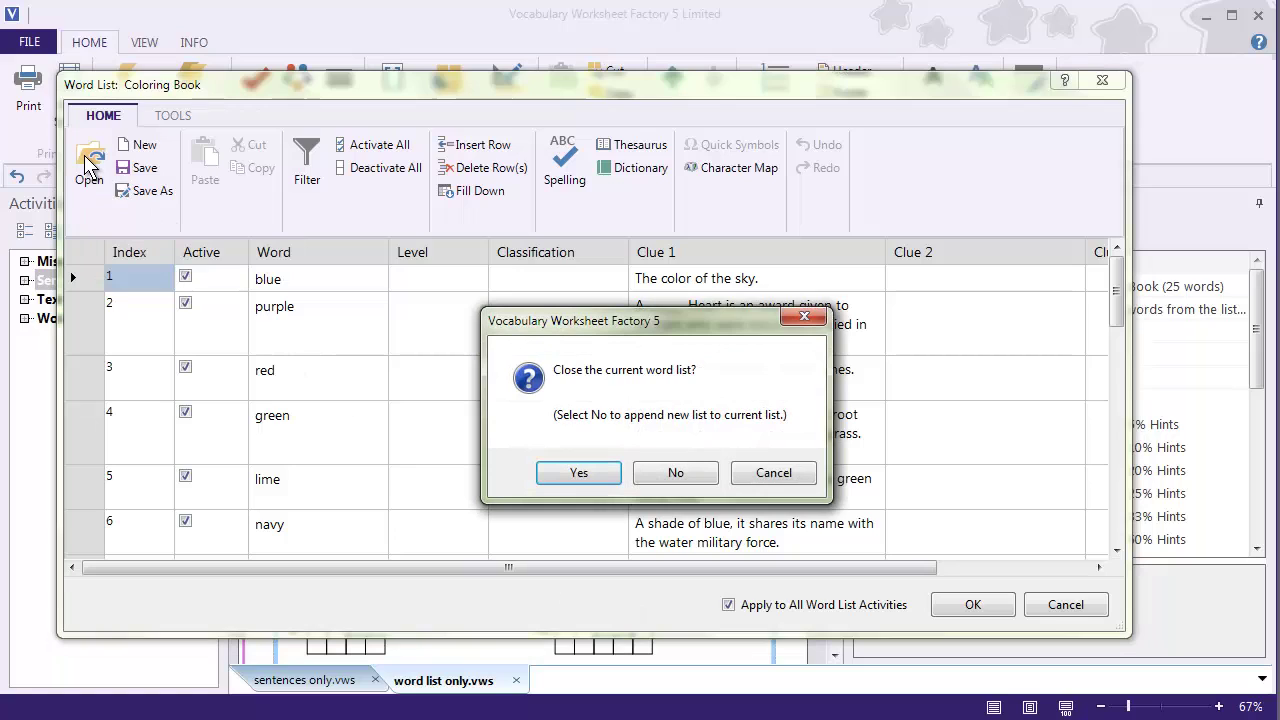
pyautogui.click(580, 473)
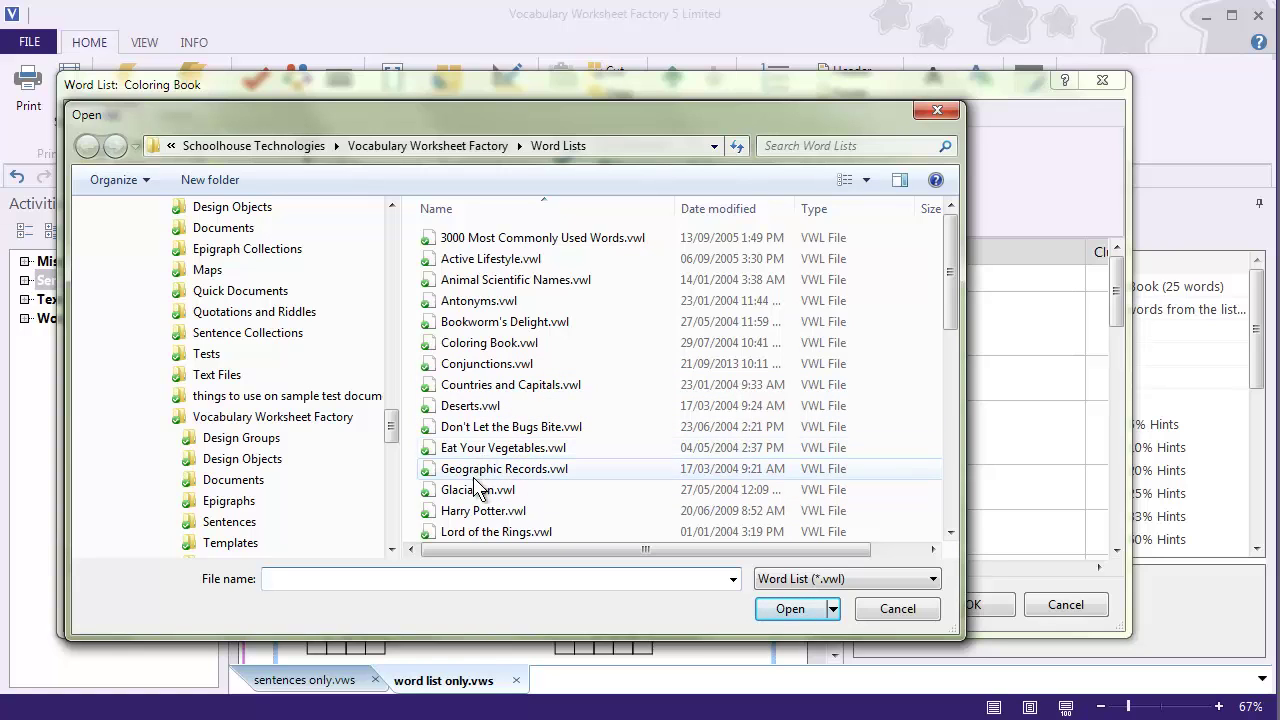
pyautogui.click(484, 305)
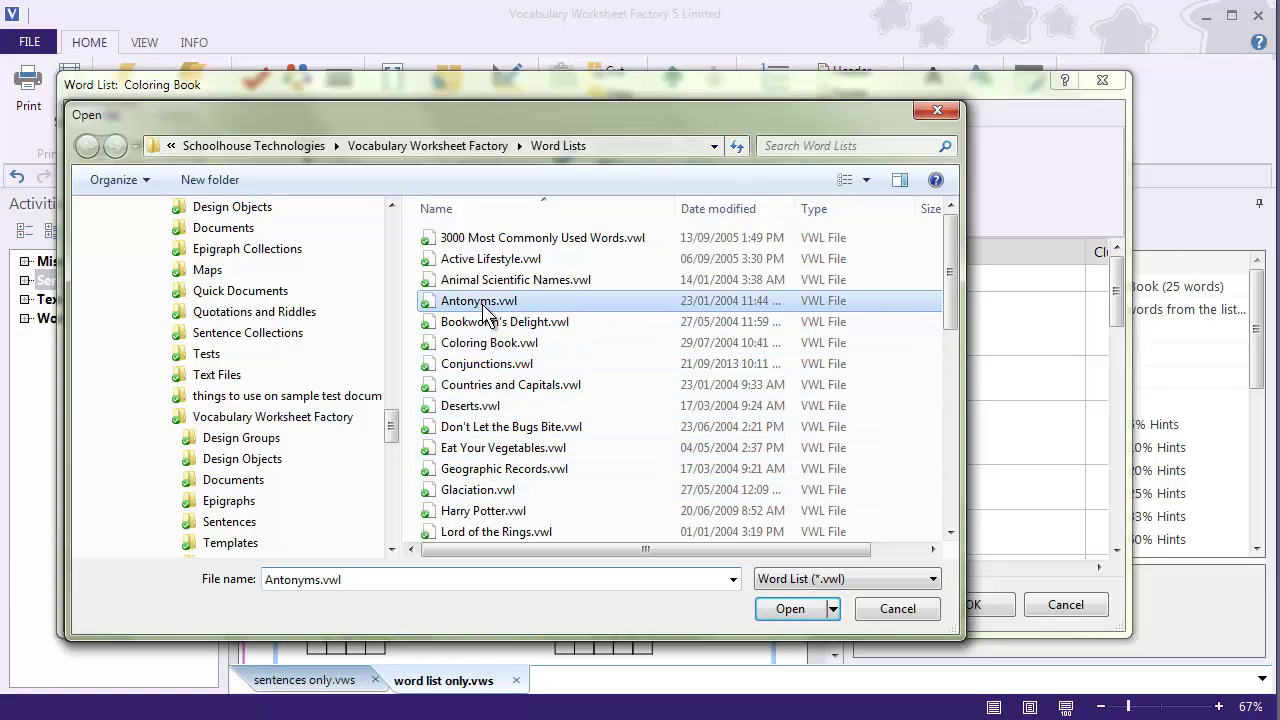
pyautogui.click(790, 610)
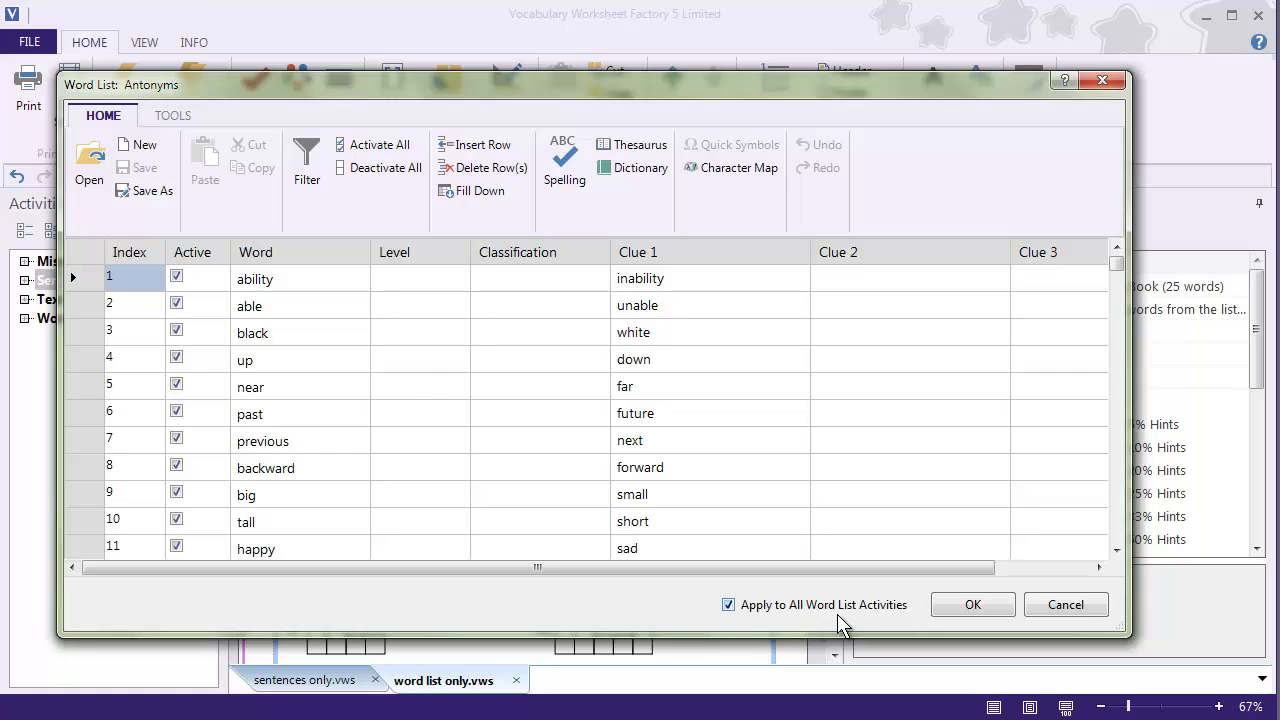
pyautogui.click(957, 617)
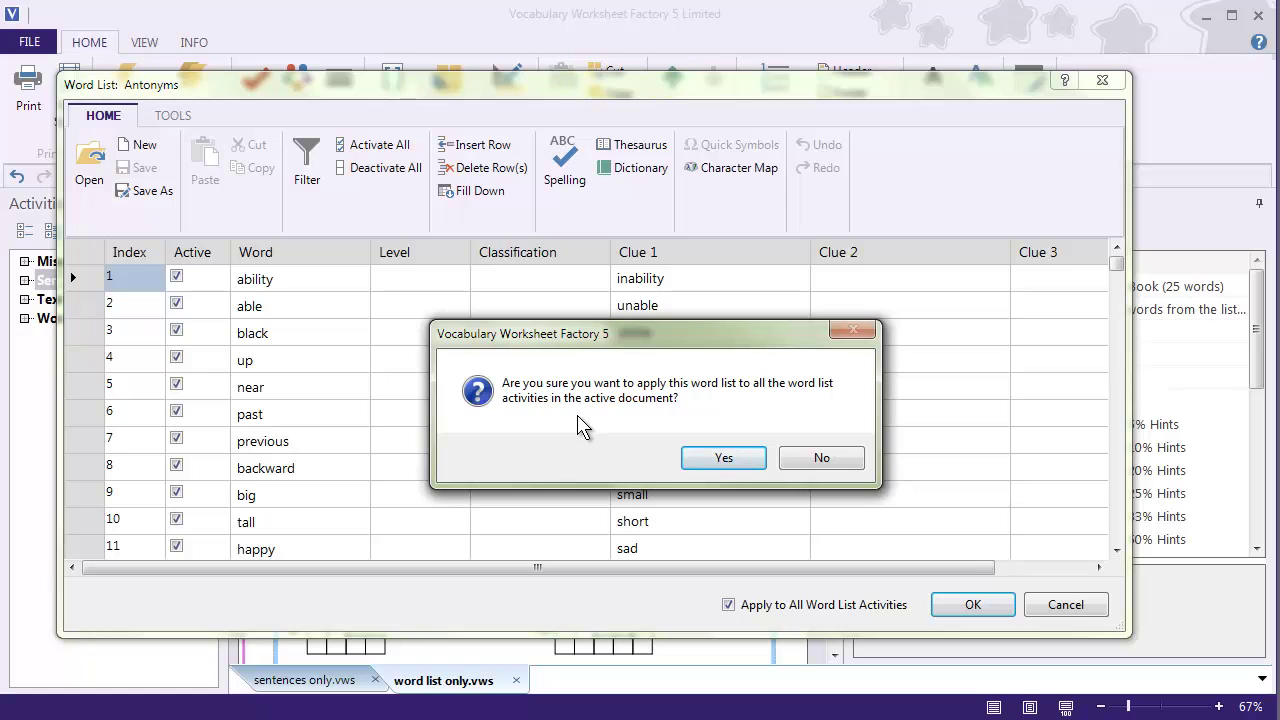
pyautogui.click(712, 462)
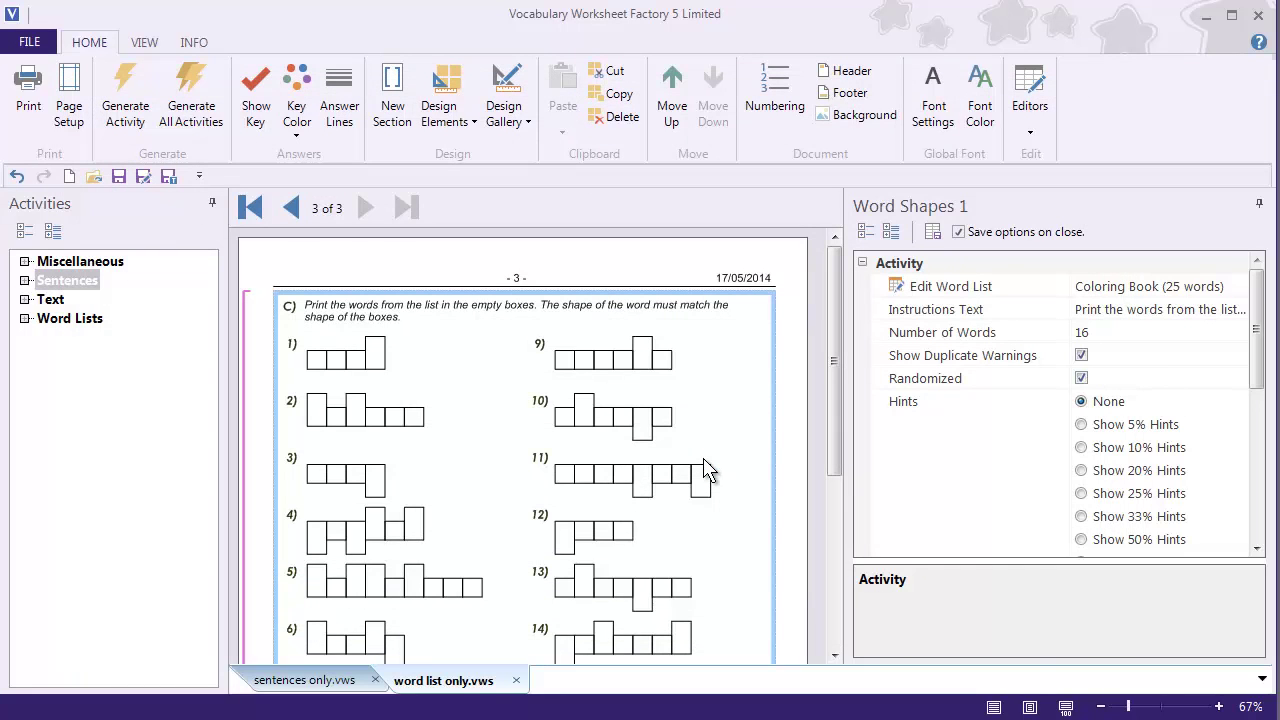
# Show the answer key and check the Jumbles and Alphabetical Order II word lists on pages 2 and 1
pyautogui.click(1097, 287)
pyautogui.click(251, 107)
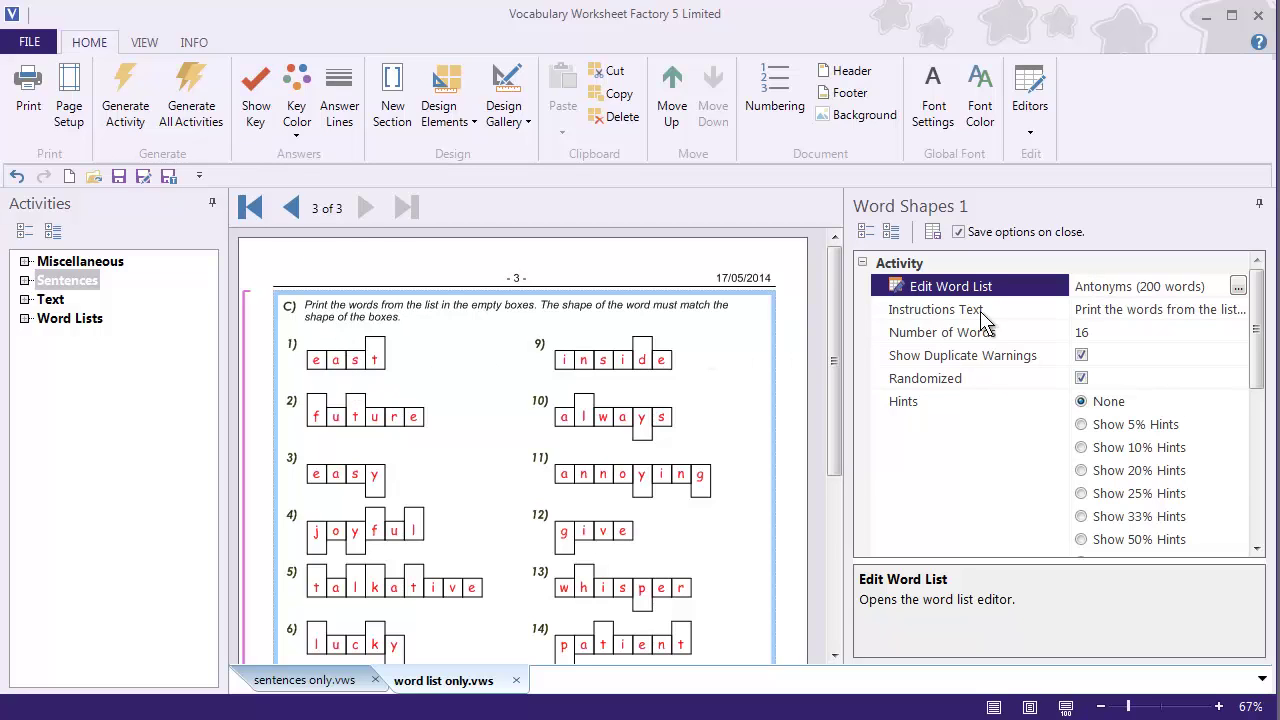
pyautogui.click(296, 211)
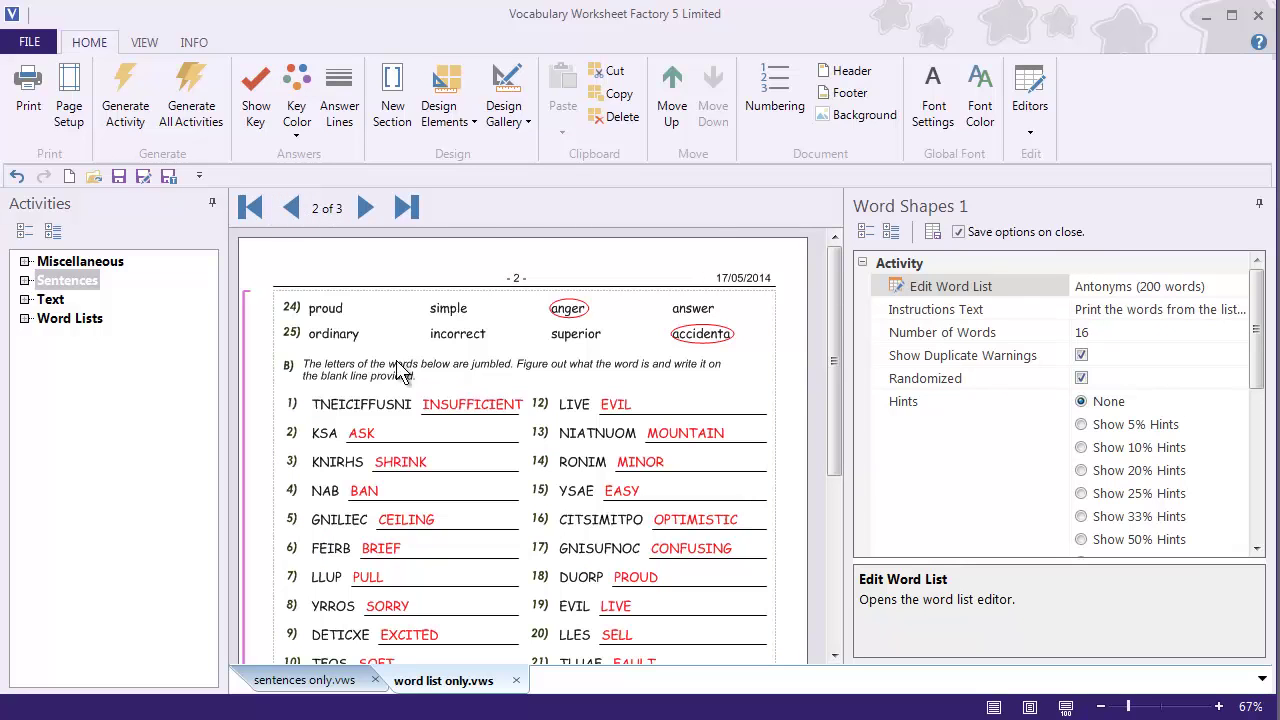
pyautogui.click(420, 440)
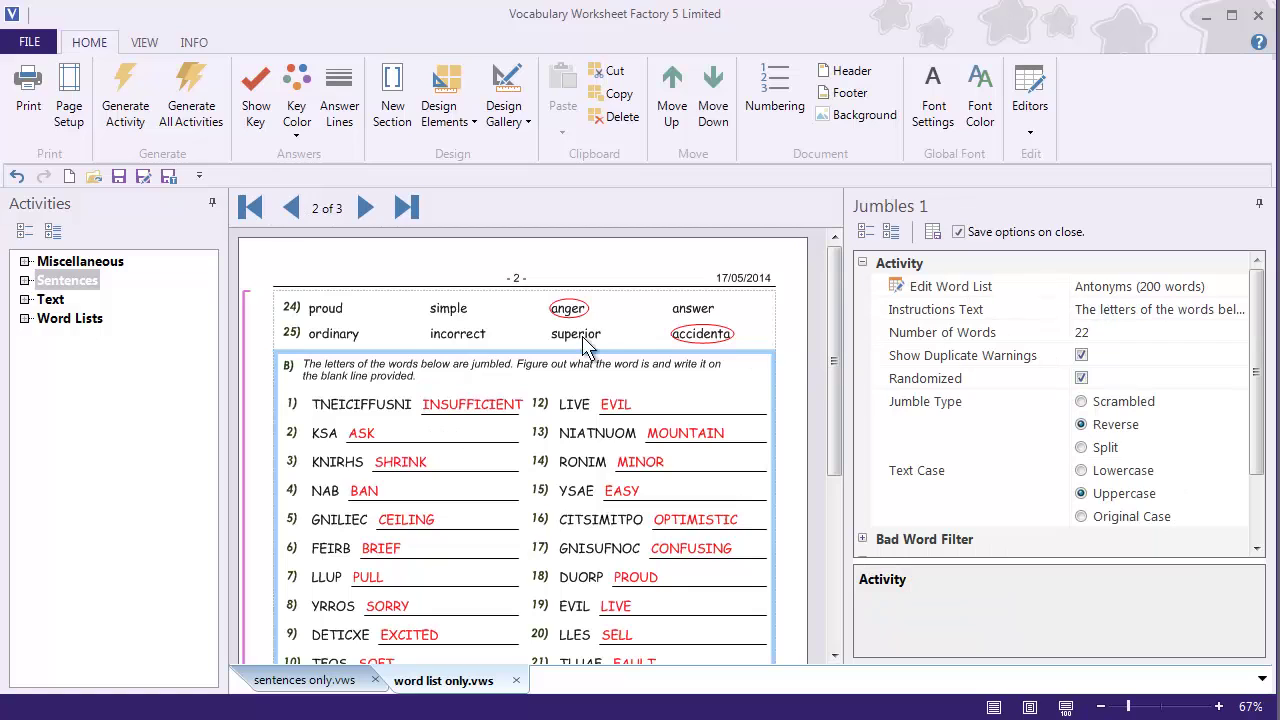
pyautogui.click(291, 210)
pyautogui.click(423, 375)
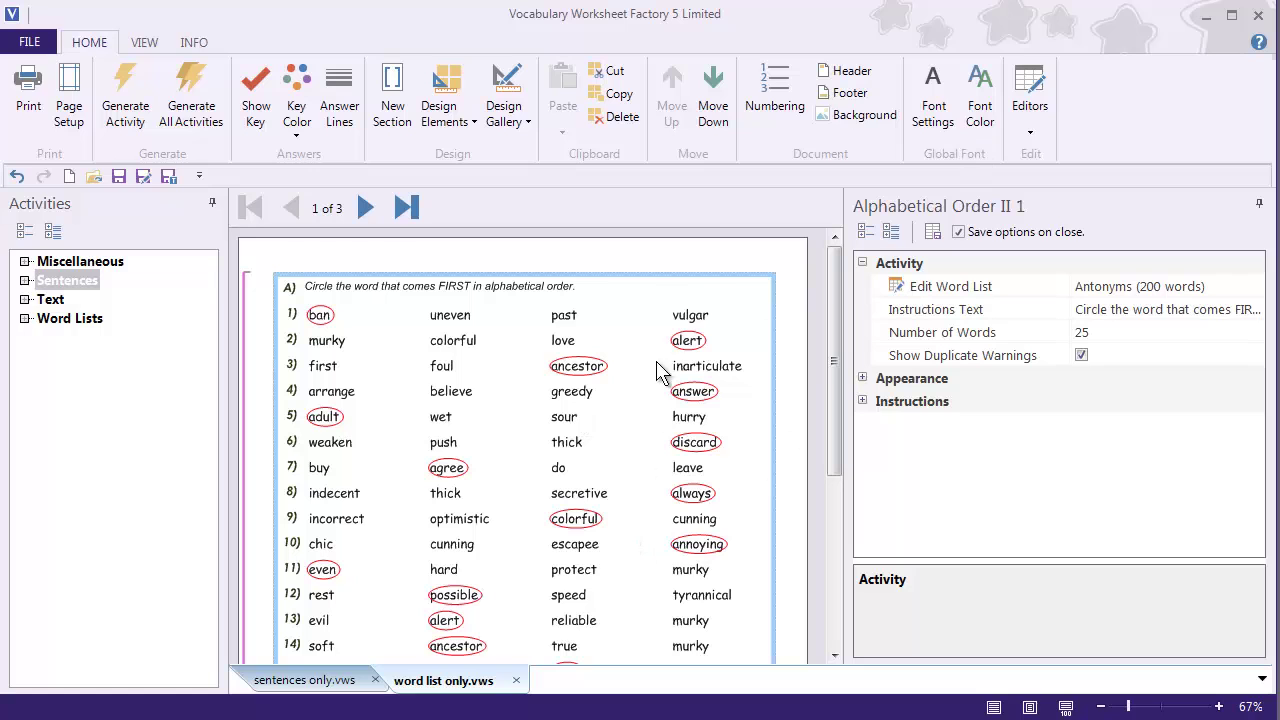
# Load Conjunctions.vwl in the Word Lists editor and apply it to every word-list activity
pyautogui.click(1023, 108)
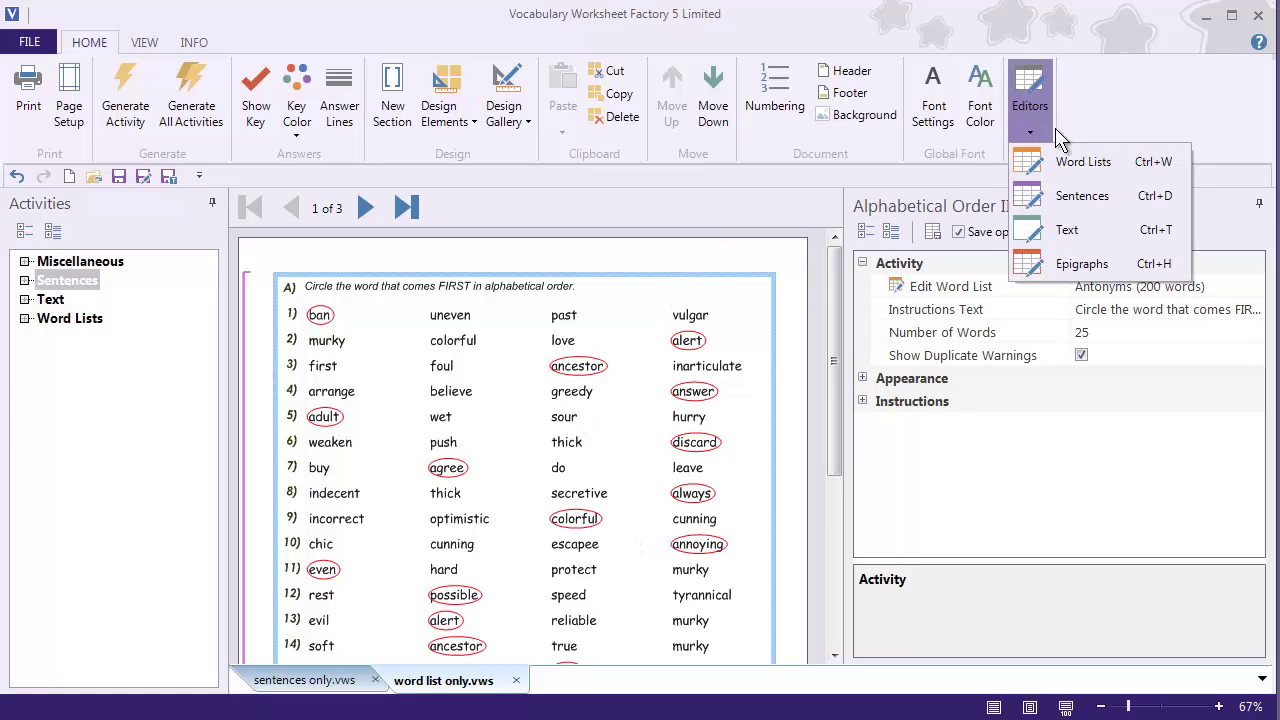
pyautogui.click(1078, 160)
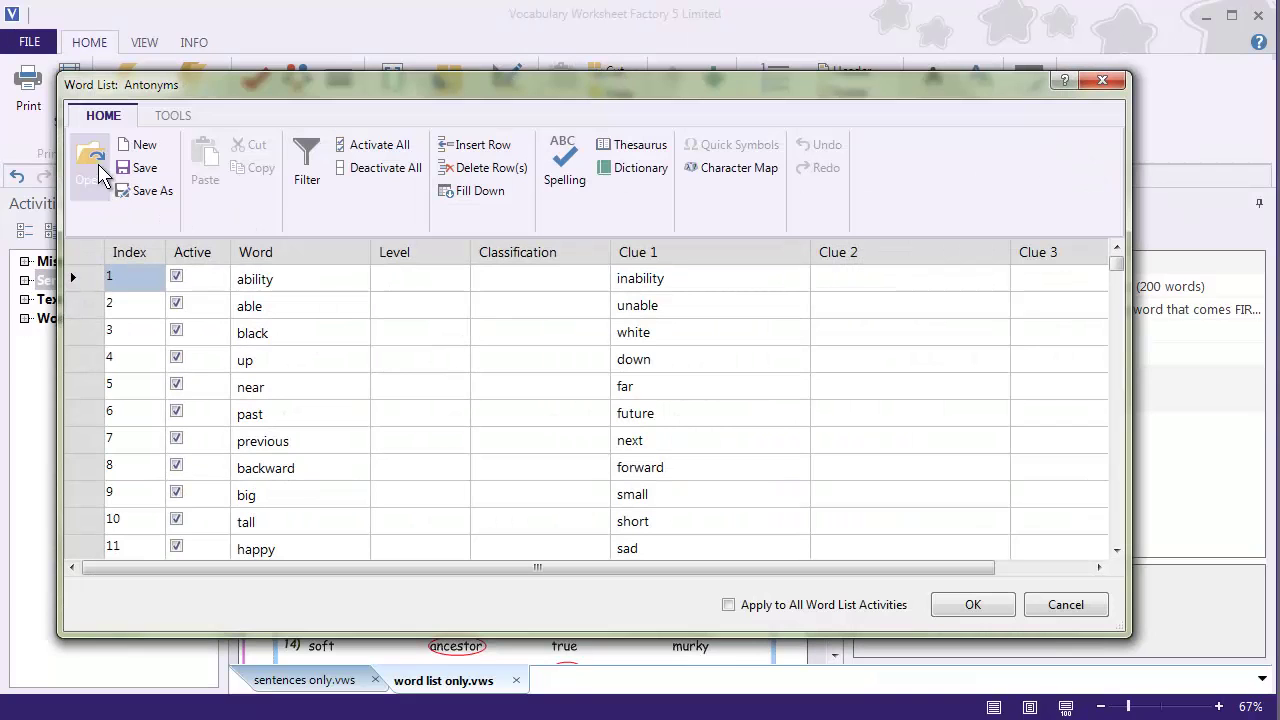
pyautogui.click(97, 168)
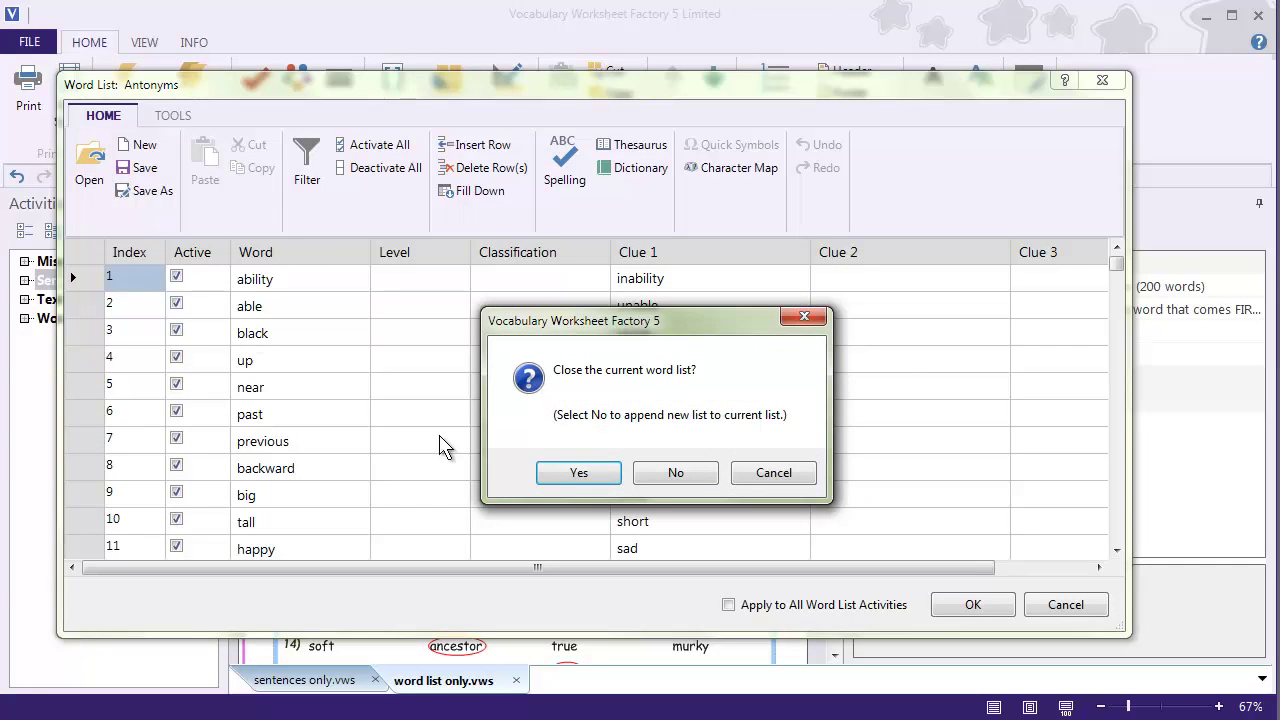
pyautogui.click(568, 478)
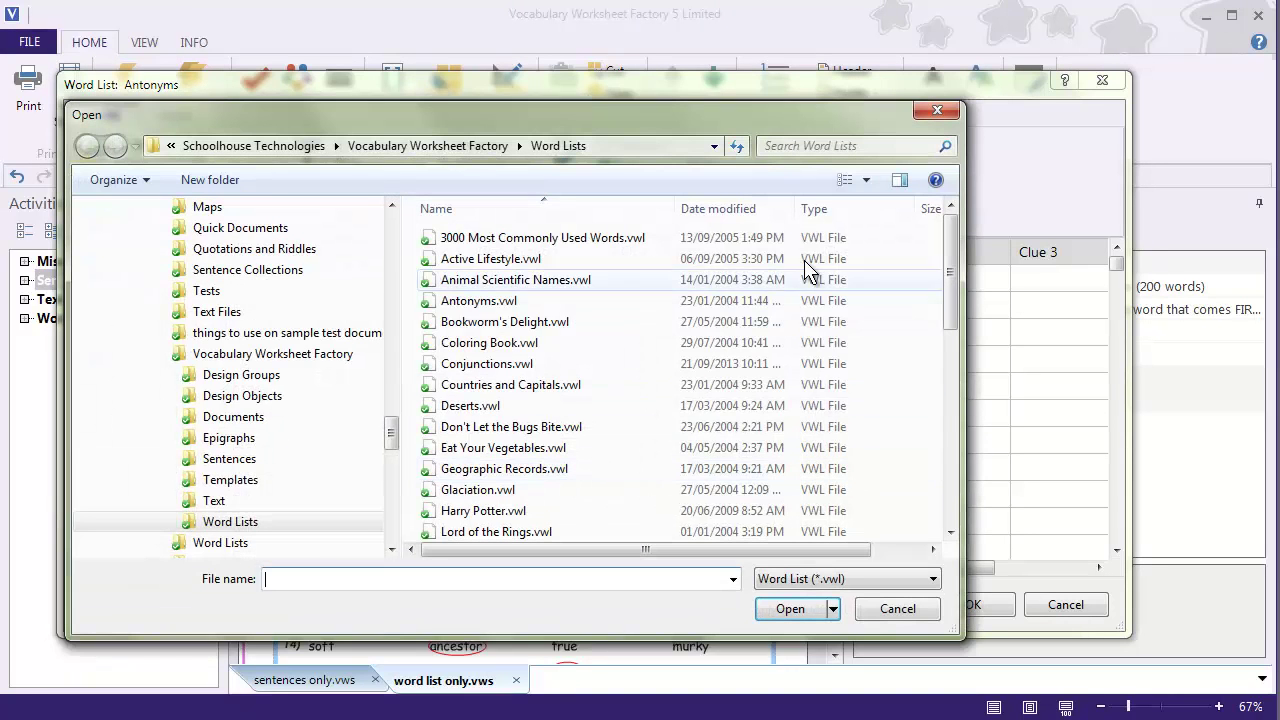
pyautogui.click(505, 366)
pyautogui.click(785, 609)
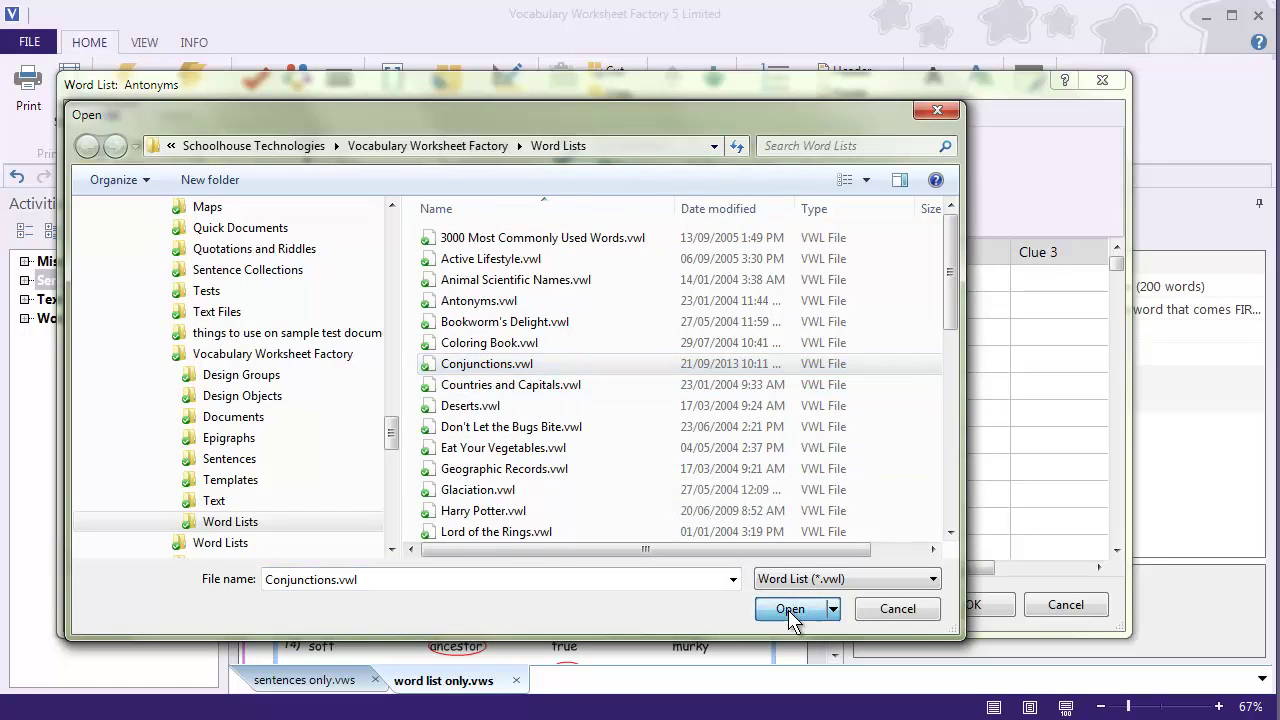
pyautogui.moveTo(1117, 314); pyautogui.dragTo(1117, 468)
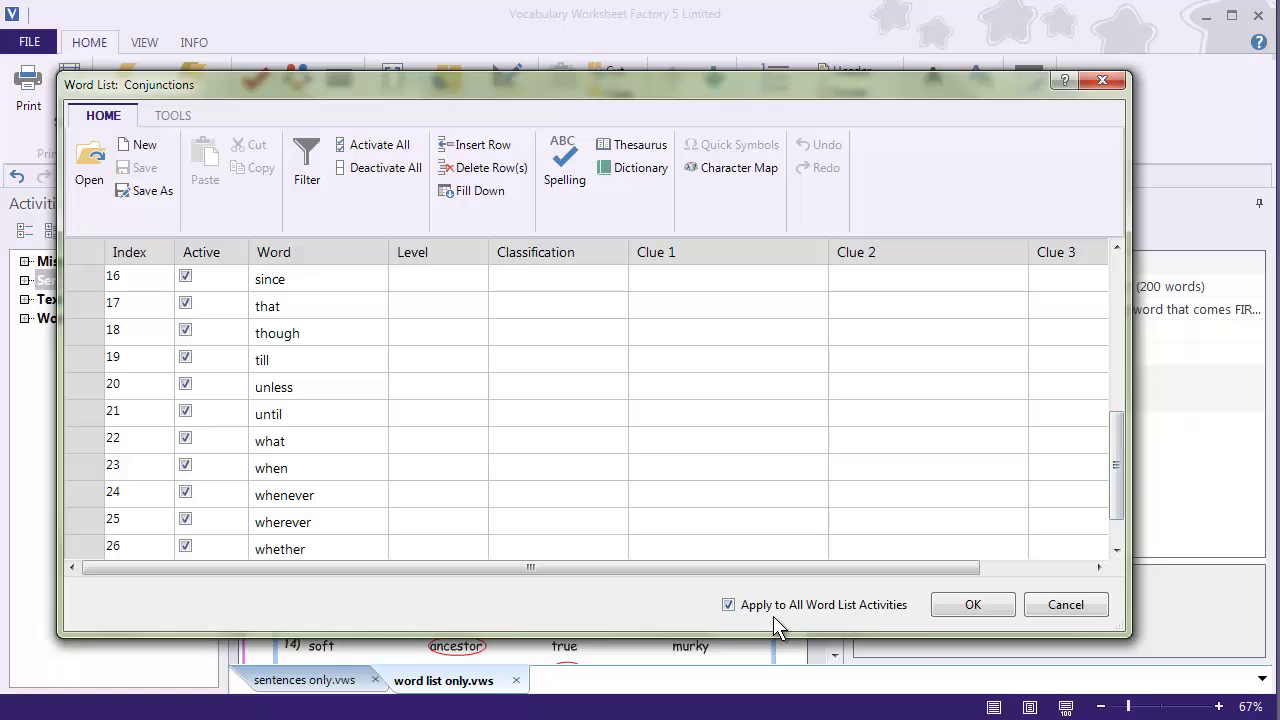
pyautogui.click(949, 608)
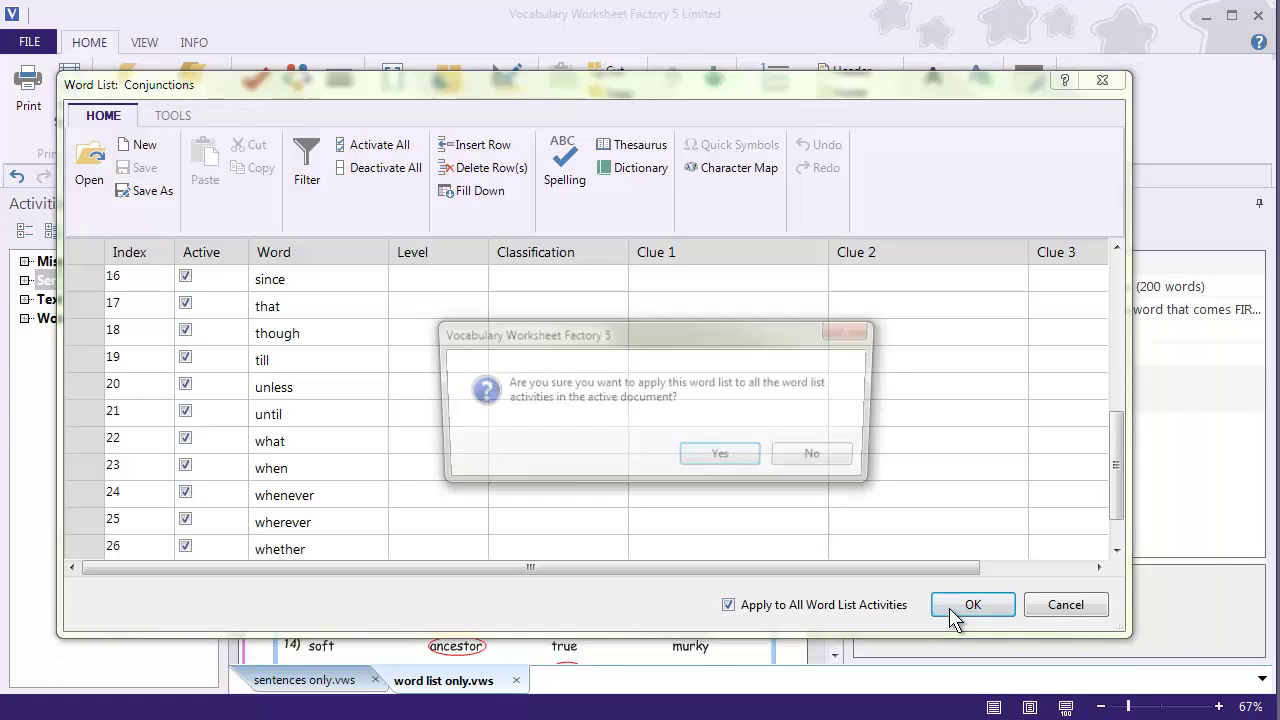
pyautogui.click(722, 460)
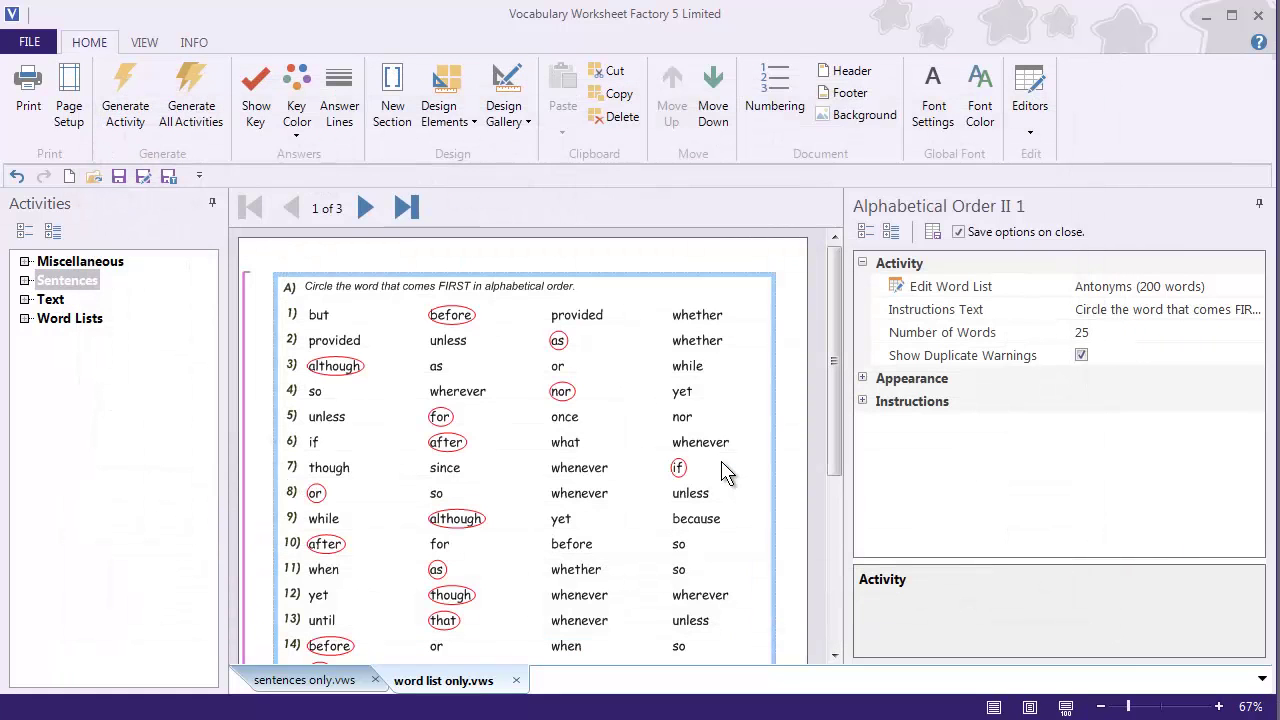
pyautogui.click(1082, 286)
pyautogui.click(482, 372)
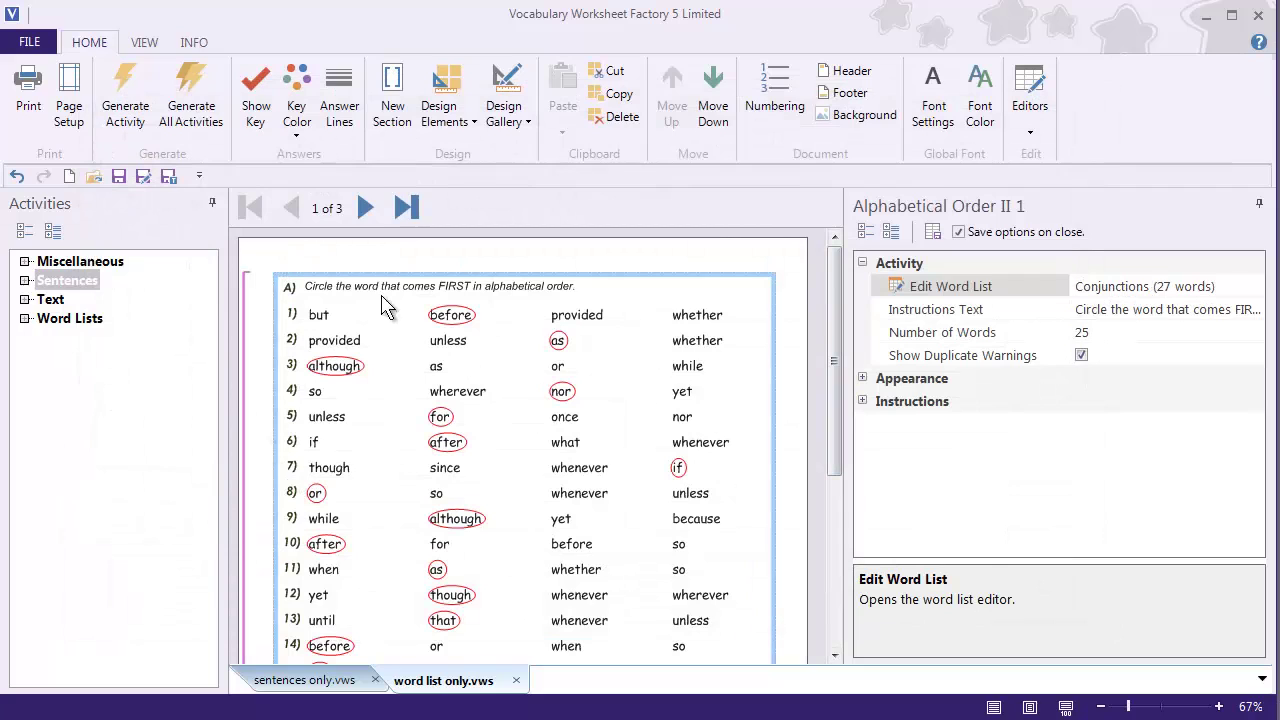
pyautogui.click(366, 212)
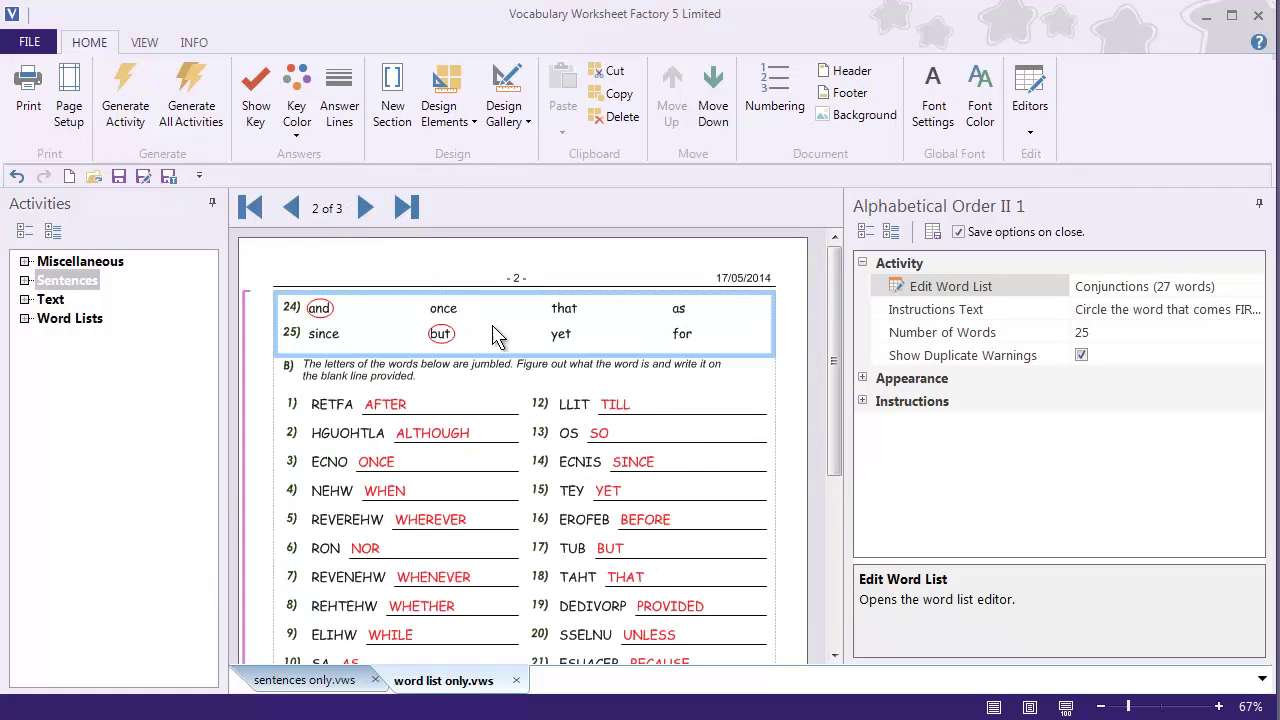
pyautogui.click(684, 466)
pyautogui.click(1126, 287)
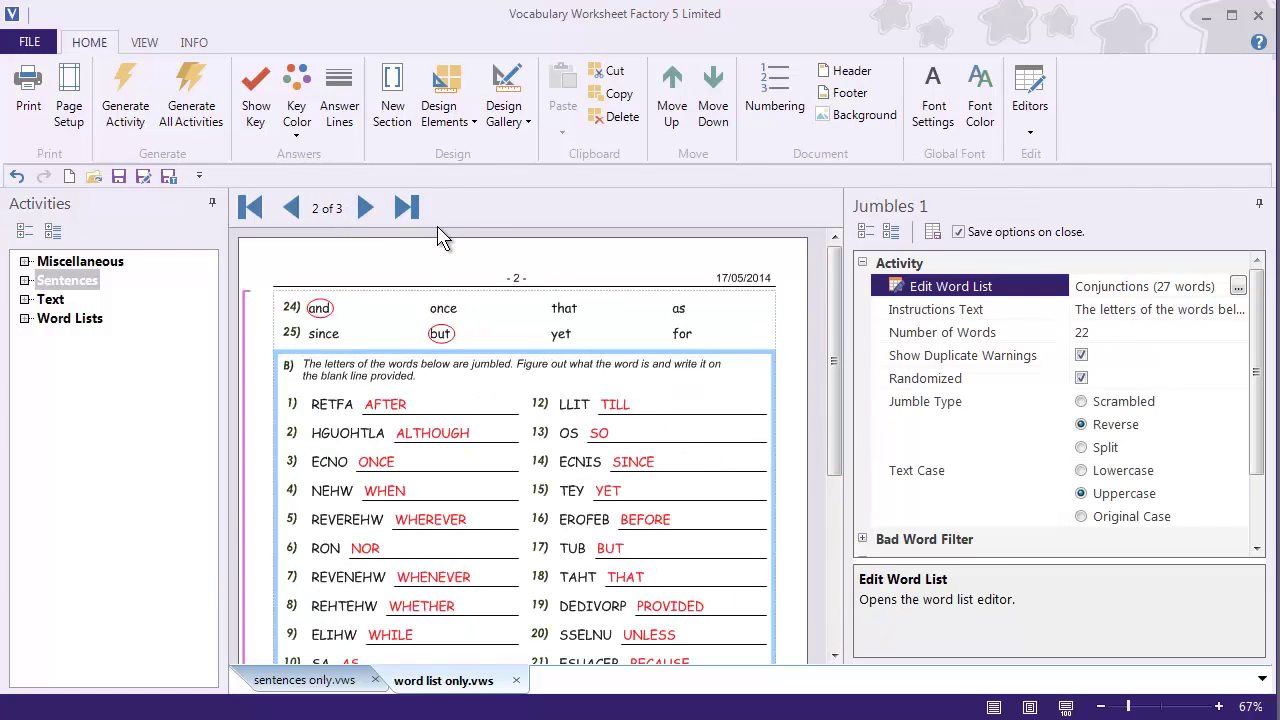
pyautogui.click(366, 208)
pyautogui.click(463, 403)
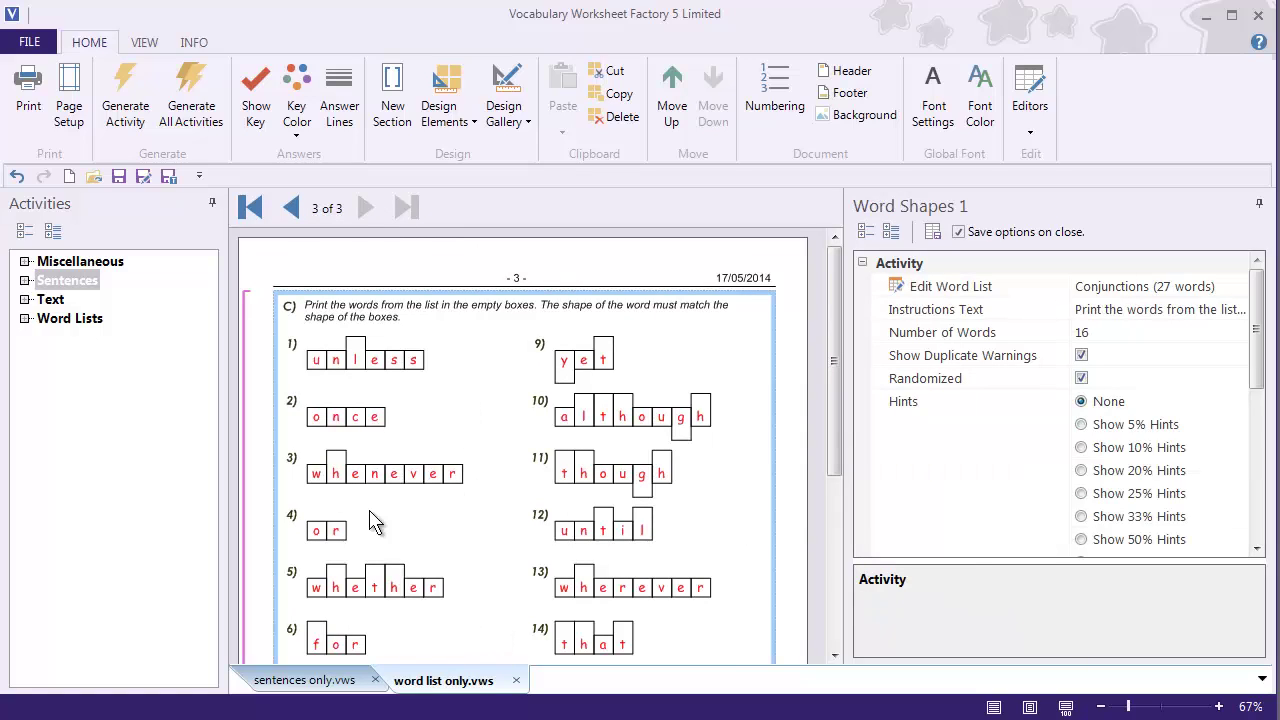
pyautogui.click(292, 207)
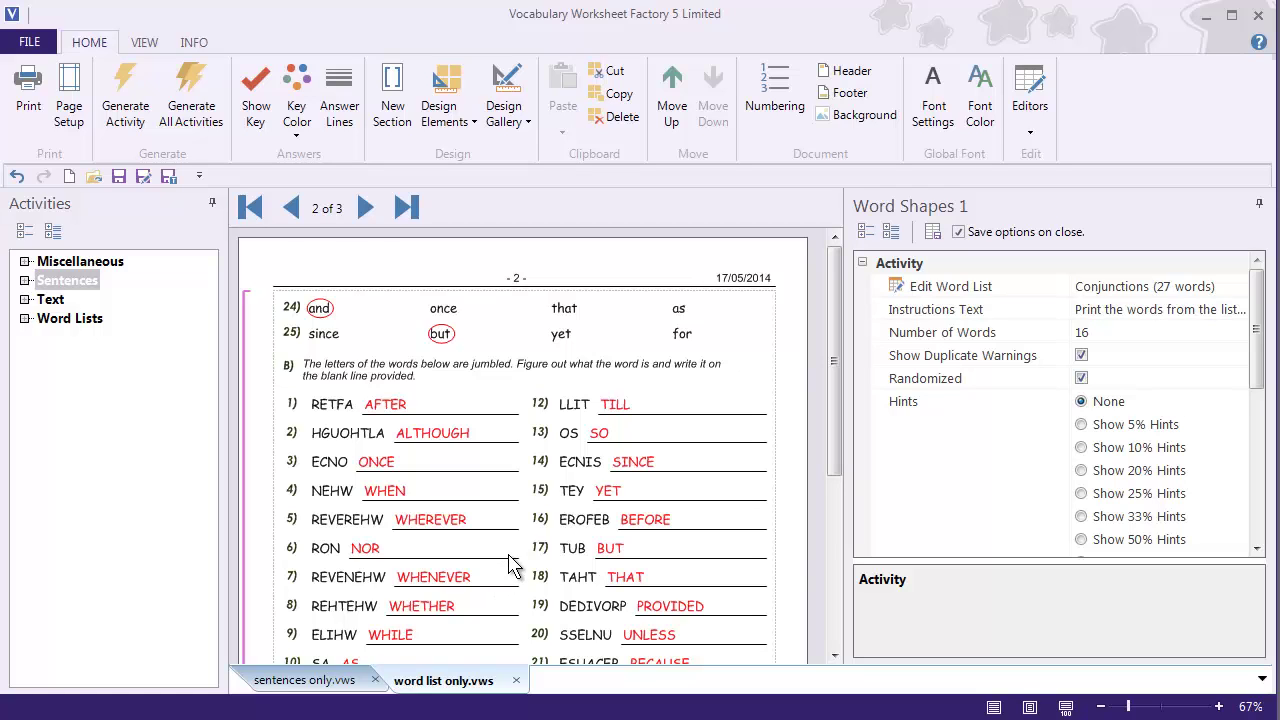
pyautogui.click(516, 680)
# Close word list only.vws without saving, show the answer key, and check the sentence collection
pyautogui.click(702, 458)
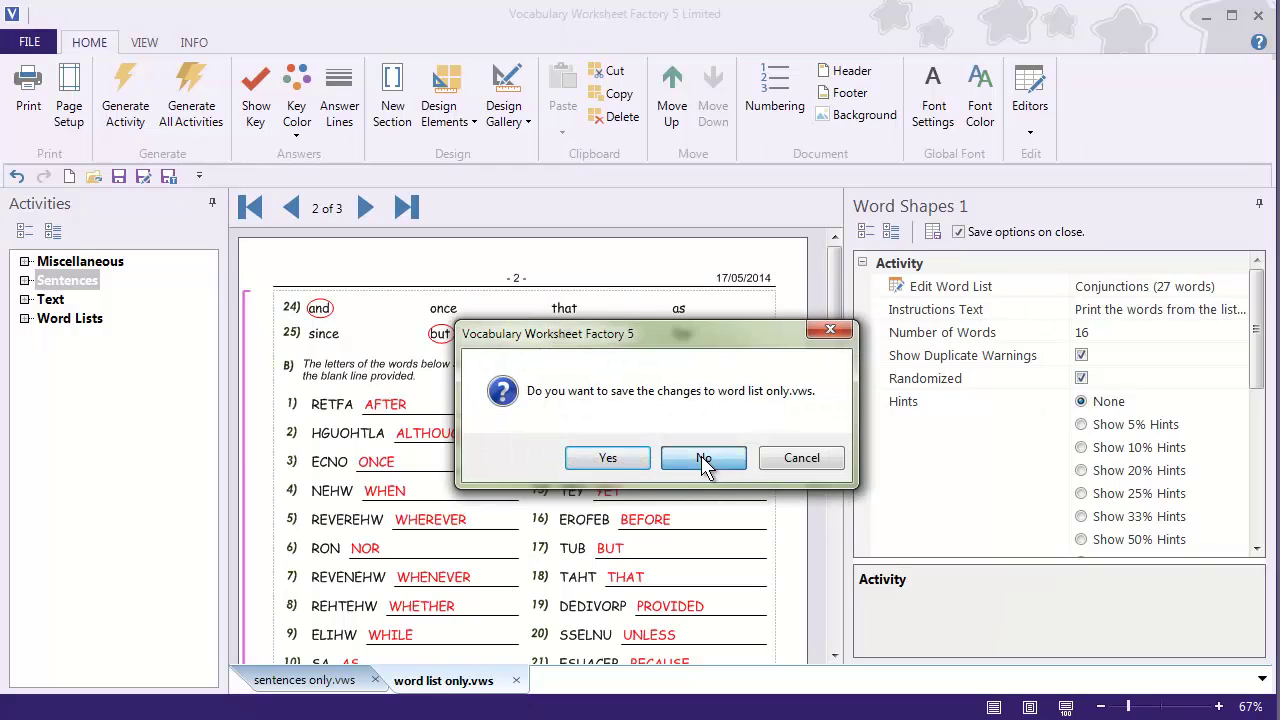
pyautogui.click(256, 100)
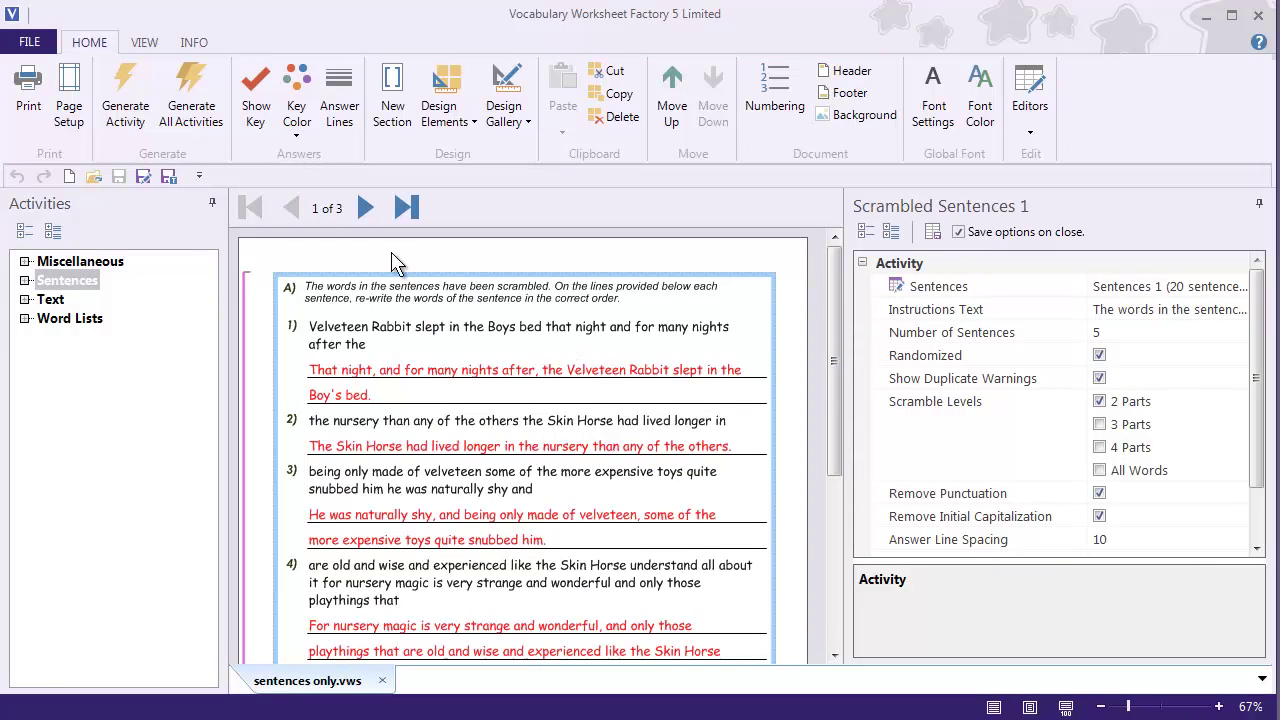
pyautogui.click(1115, 287)
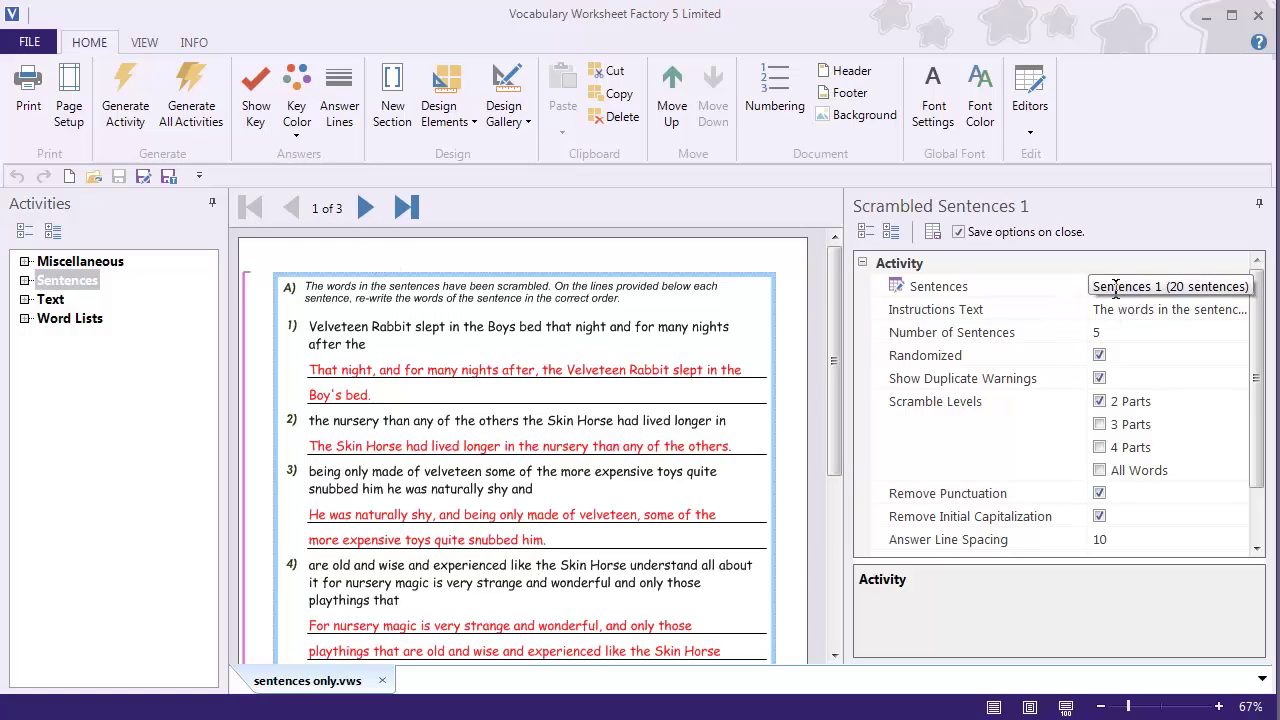
# Go to page 3 and view the Sentence Finishers activity's settings
pyautogui.click(365, 207)
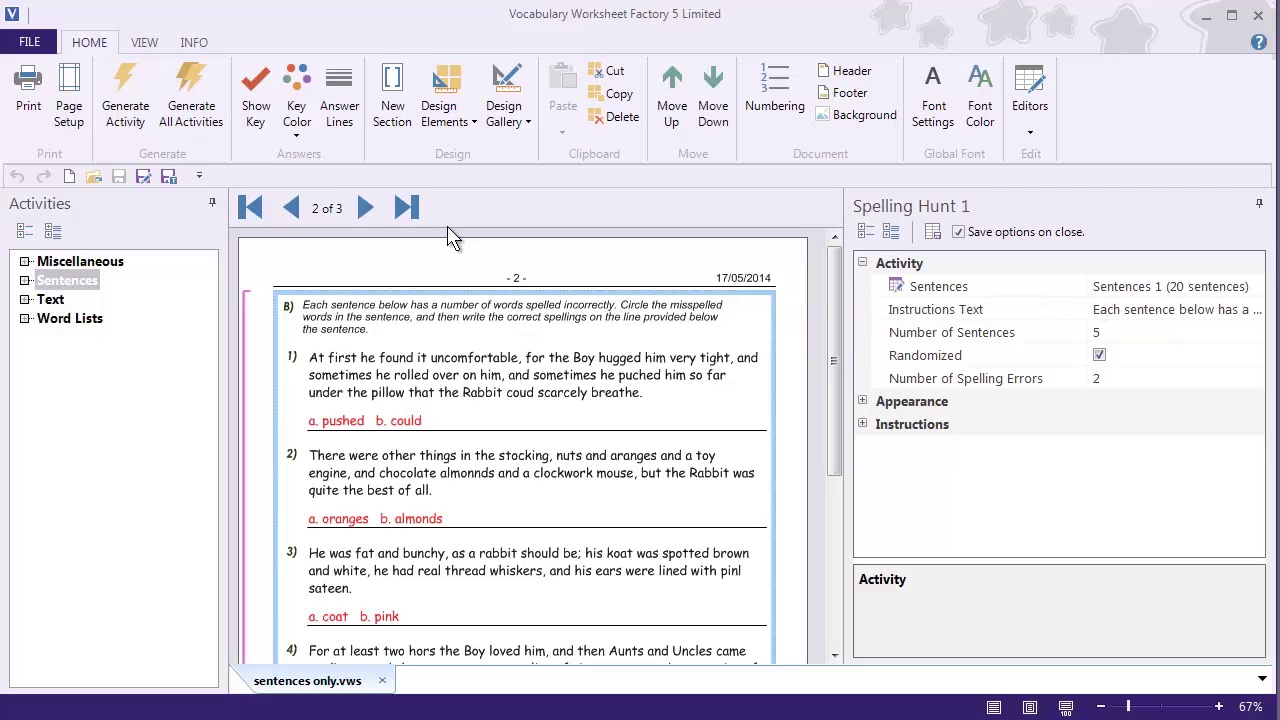
pyautogui.click(365, 208)
pyautogui.click(470, 366)
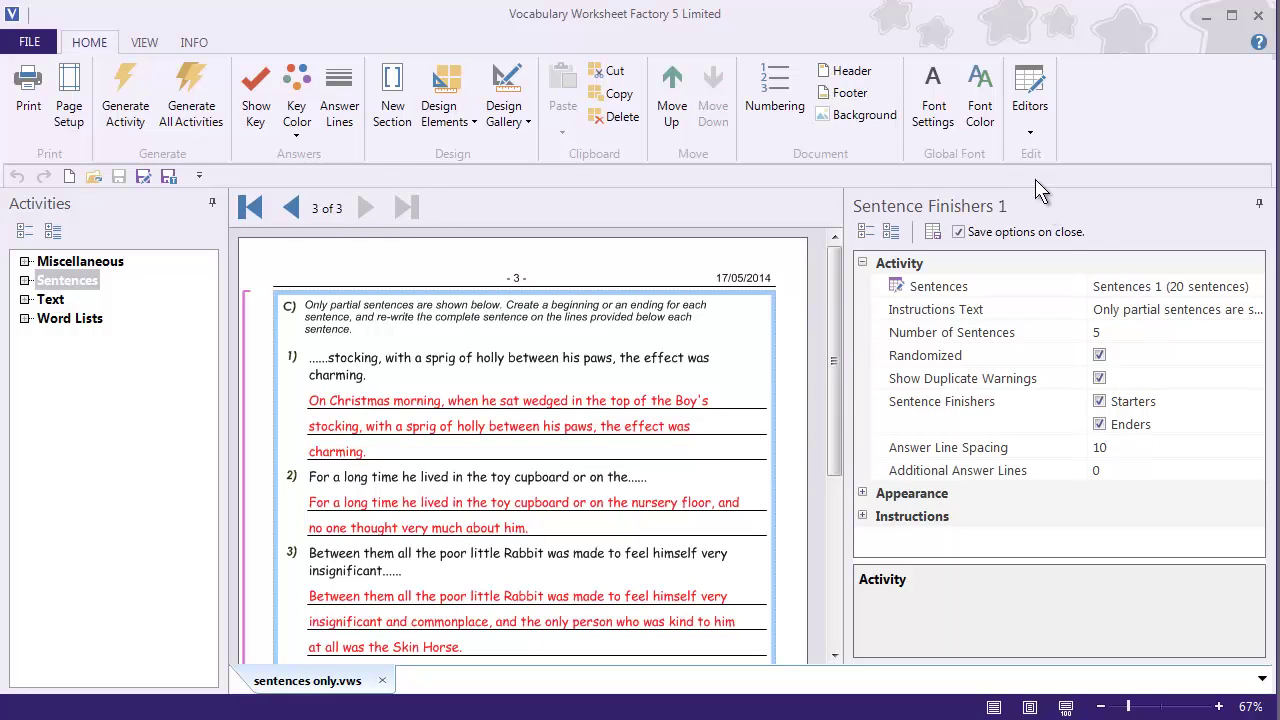
pyautogui.click(1023, 109)
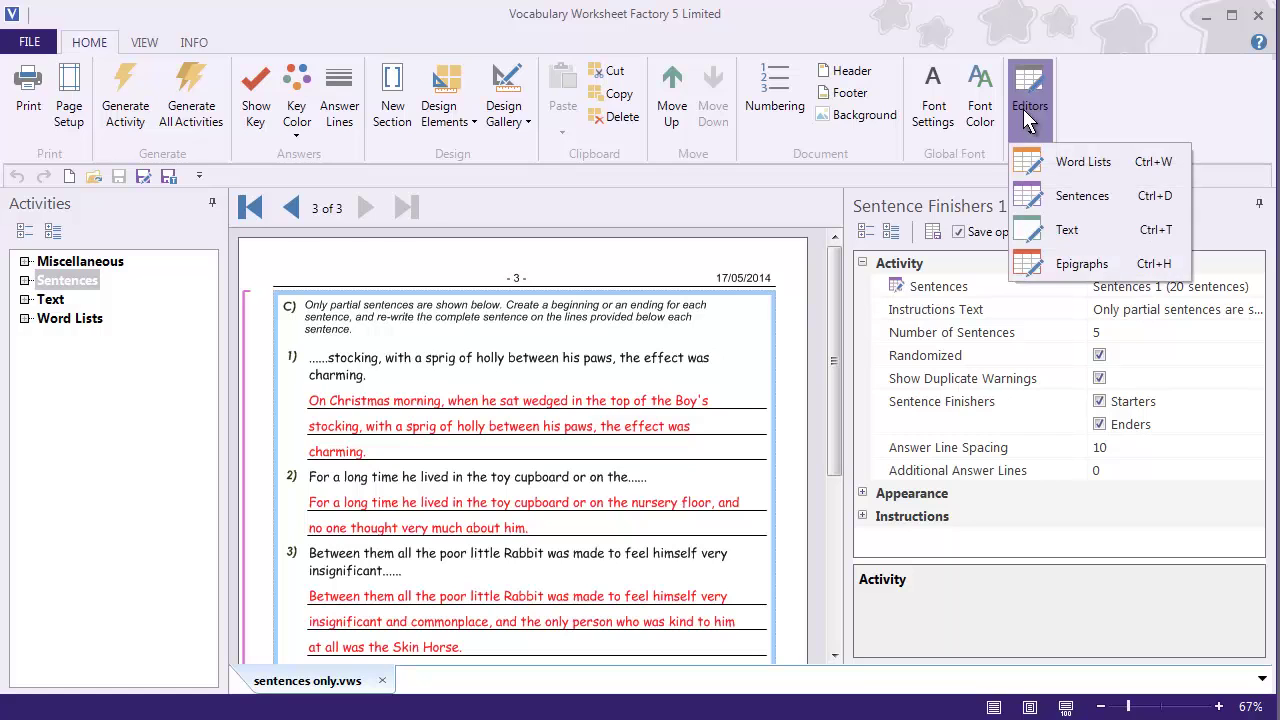
# Load Sentences 2.vsc in the Sentences editor and apply it to all sentence activities
pyautogui.click(1083, 195)
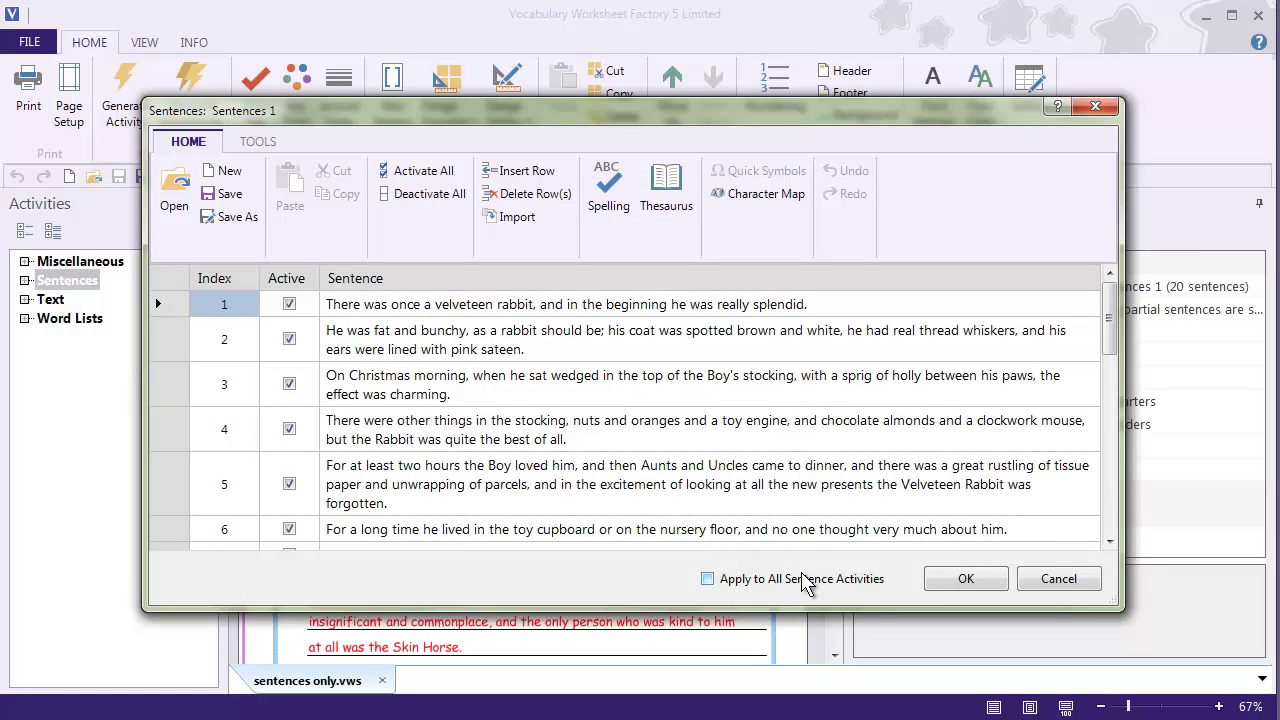
pyautogui.click(707, 580)
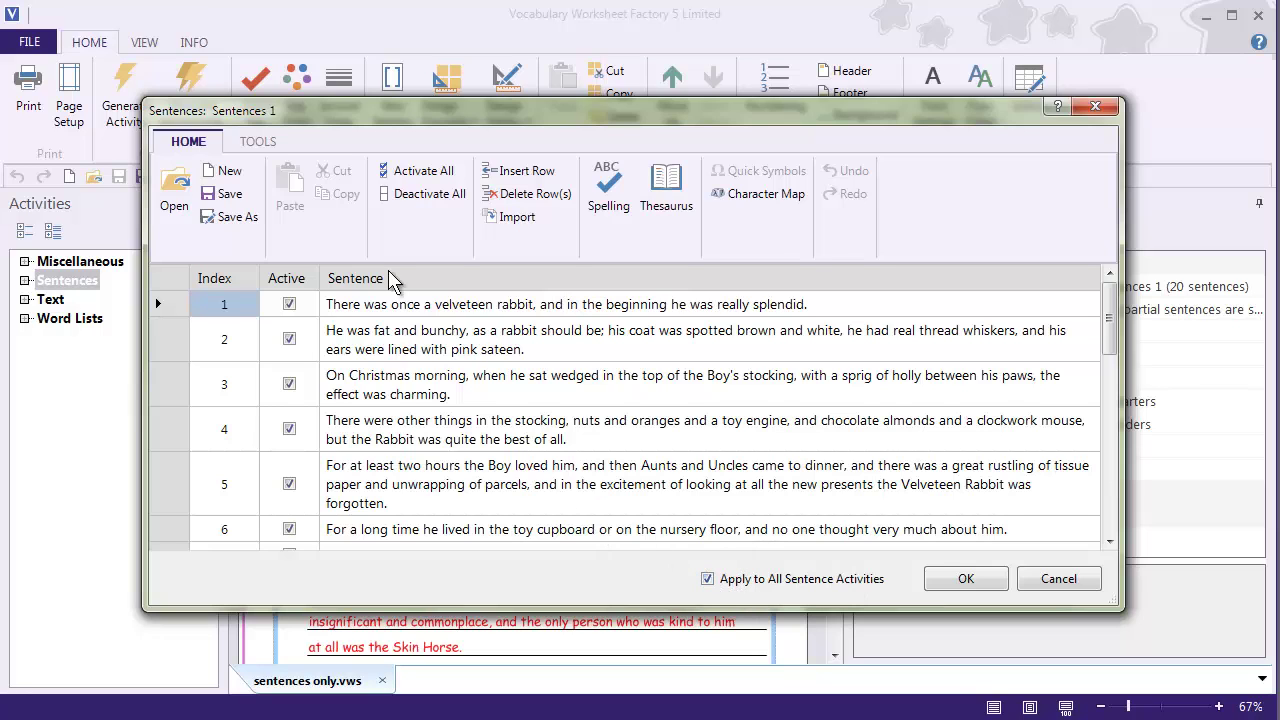
pyautogui.click(180, 195)
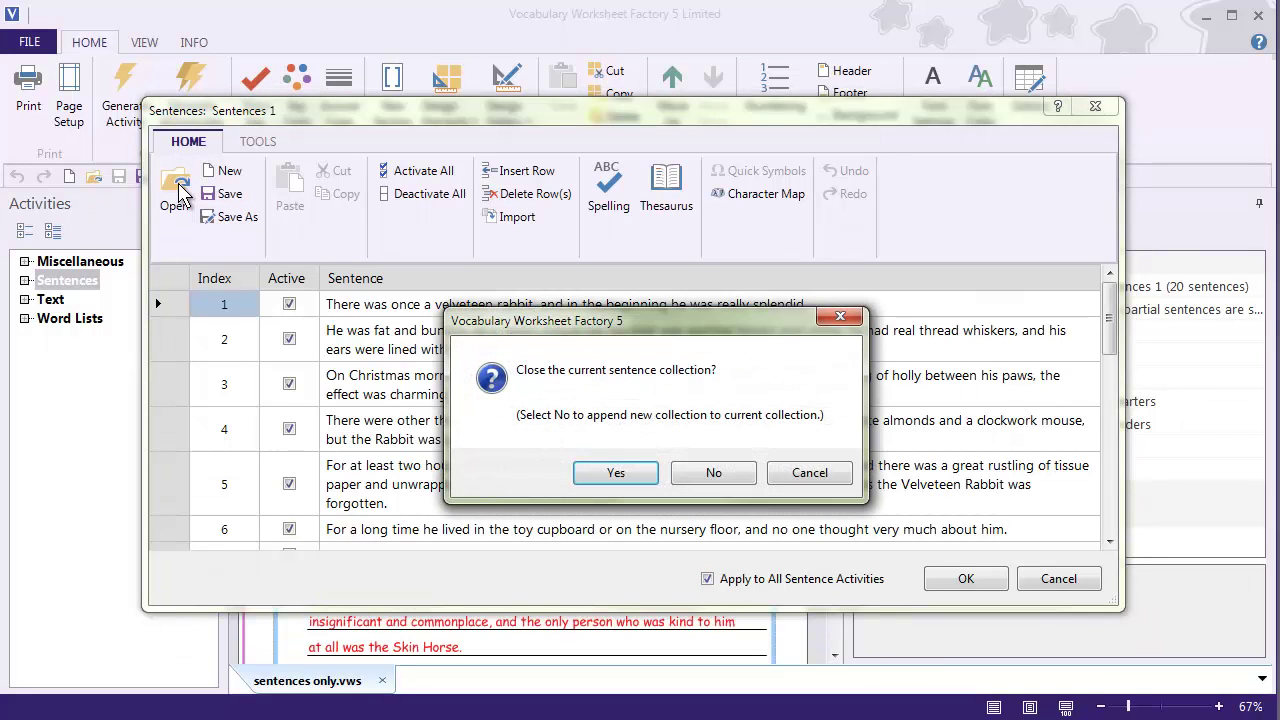
pyautogui.click(615, 476)
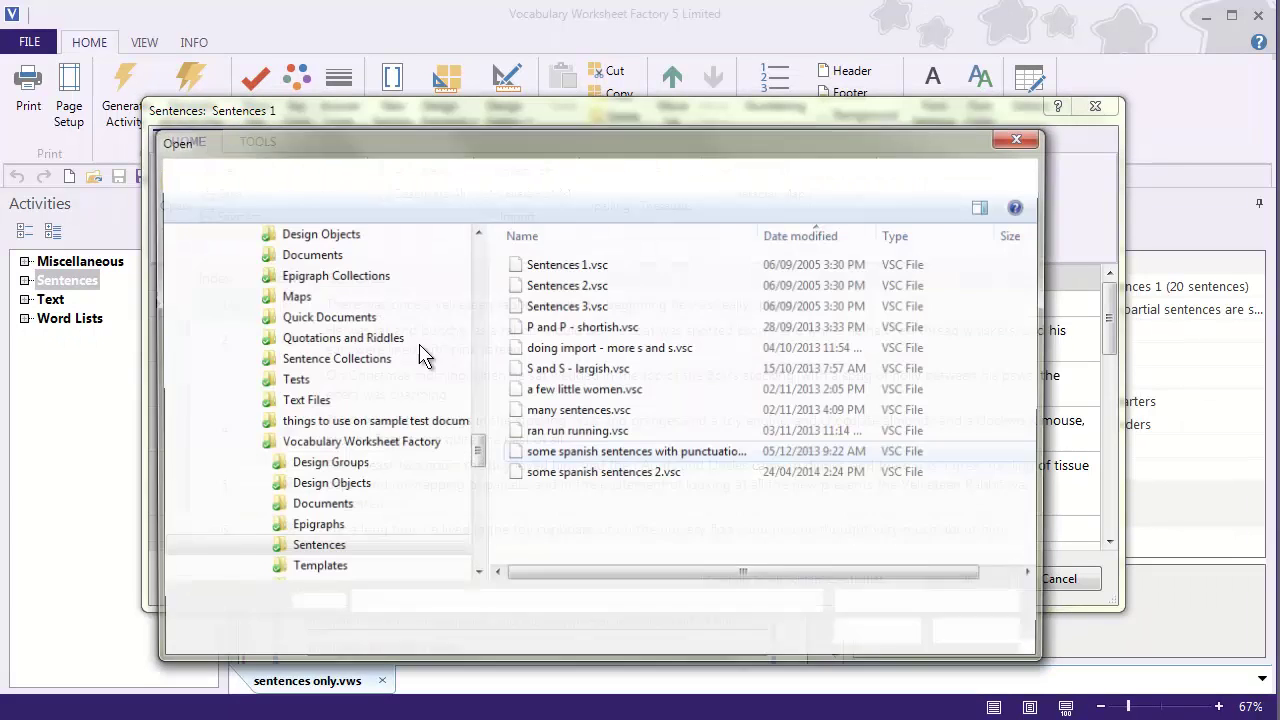
pyautogui.click(558, 288)
pyautogui.click(876, 640)
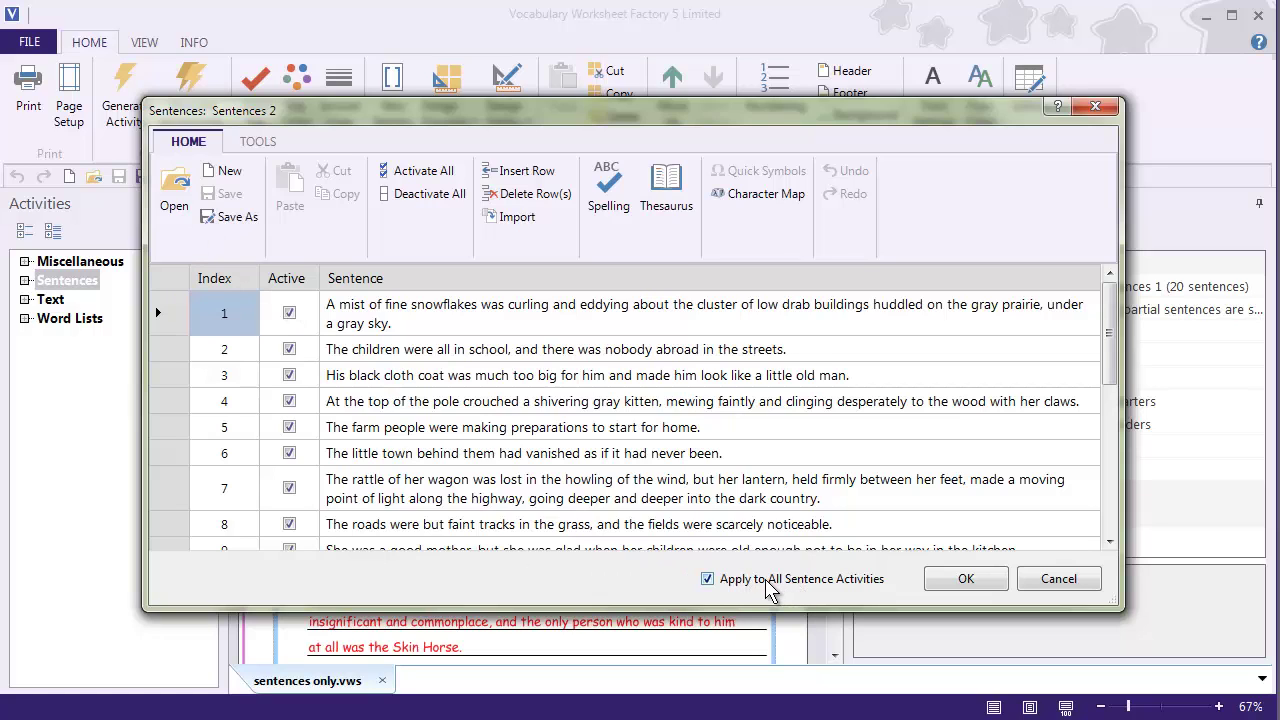
pyautogui.click(950, 587)
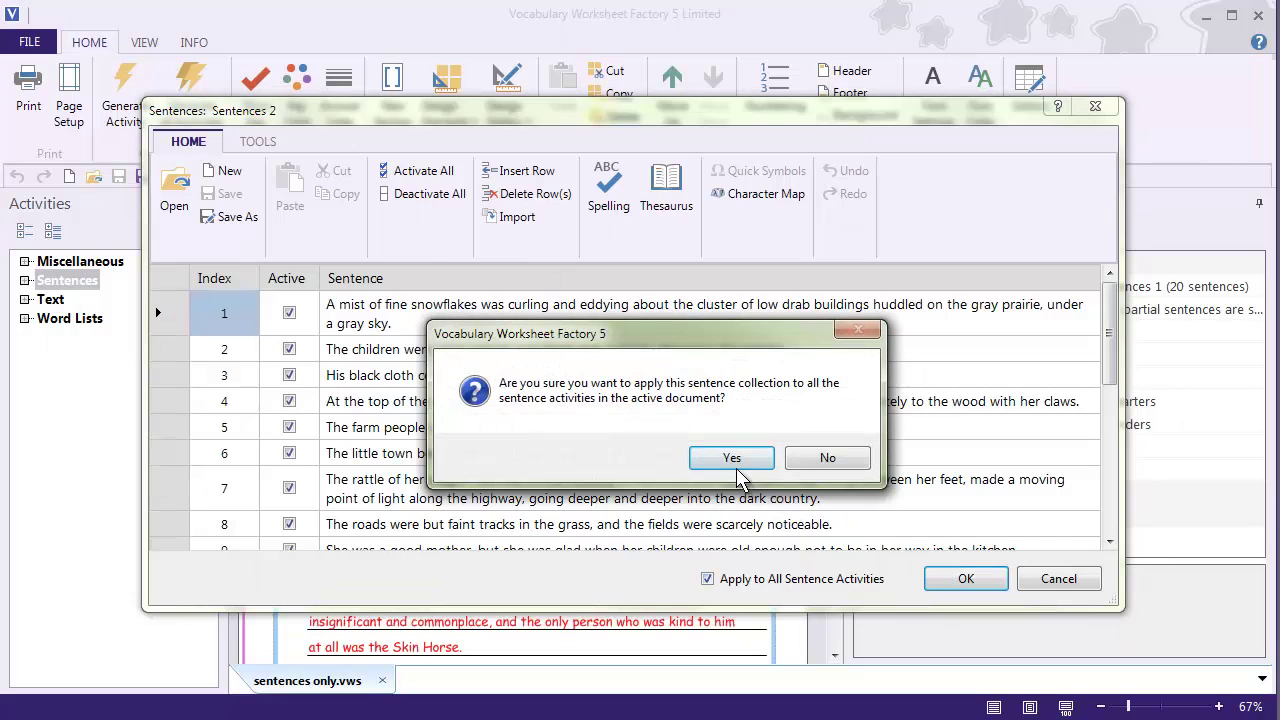
pyautogui.click(733, 457)
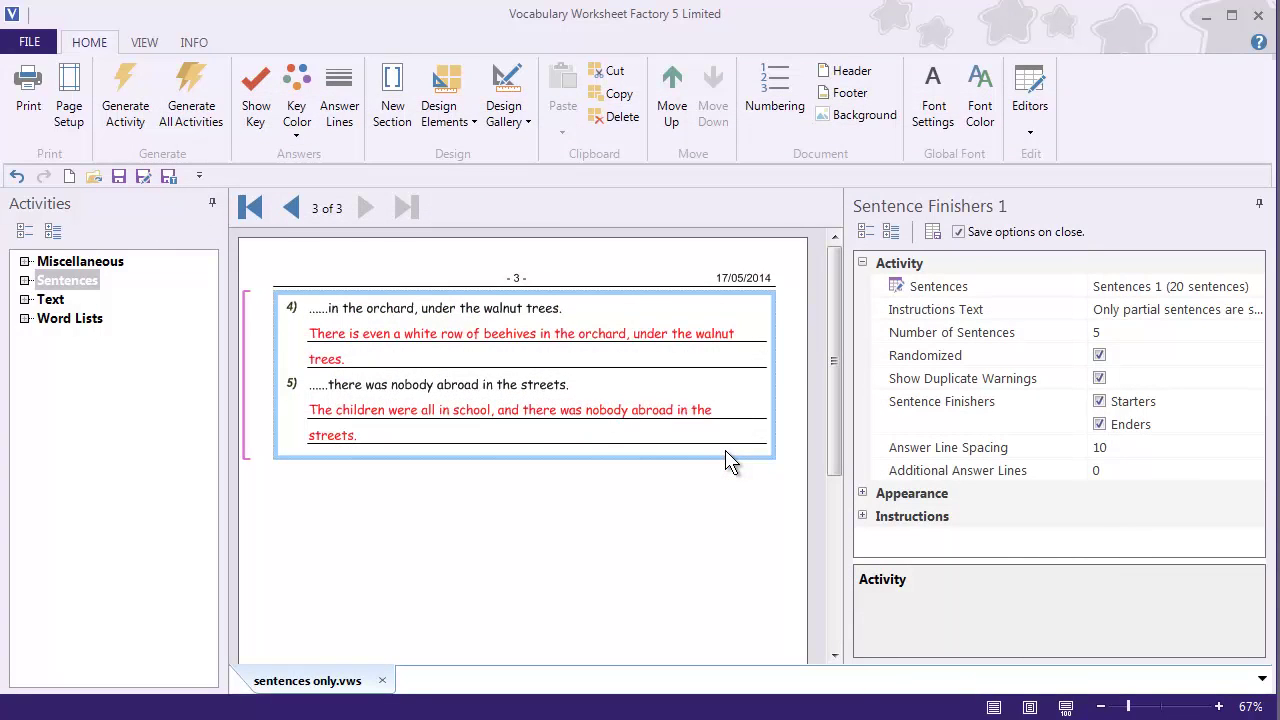
# Confirm Sentence Finishers and Spelling Hunt on pages 3 and 2 use Sentences 2
pyautogui.click(1034, 289)
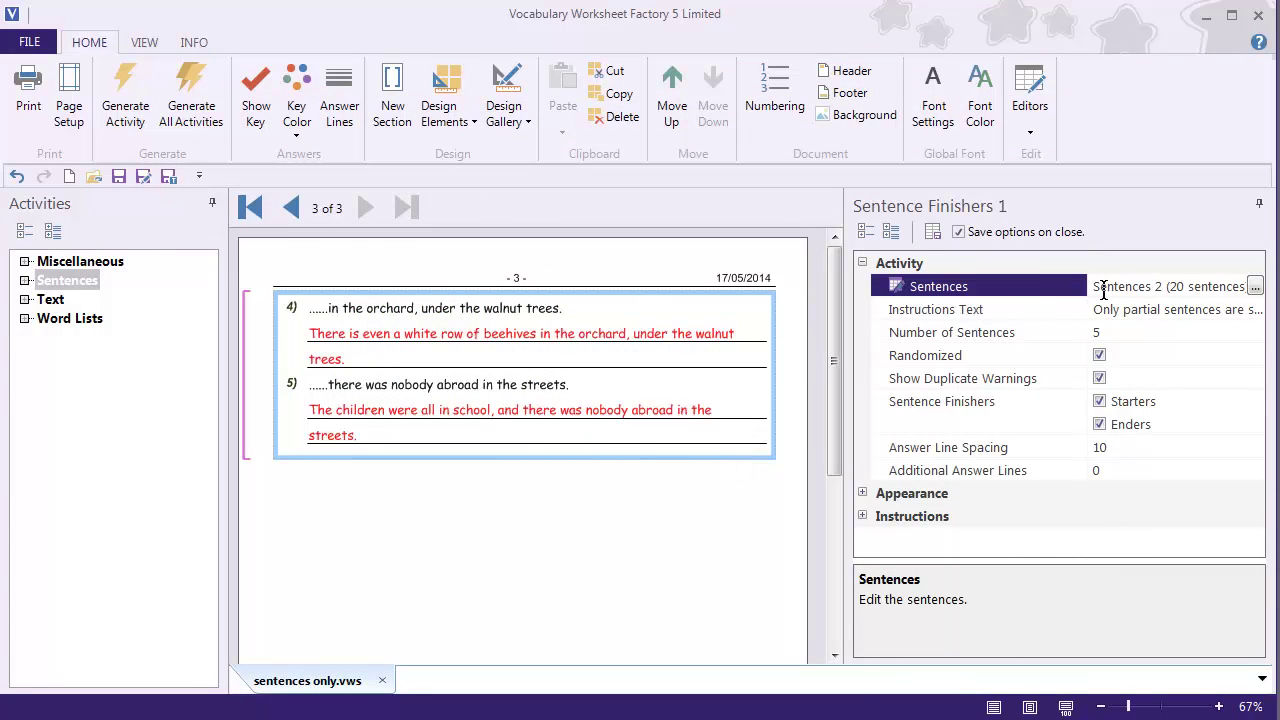
pyautogui.click(292, 209)
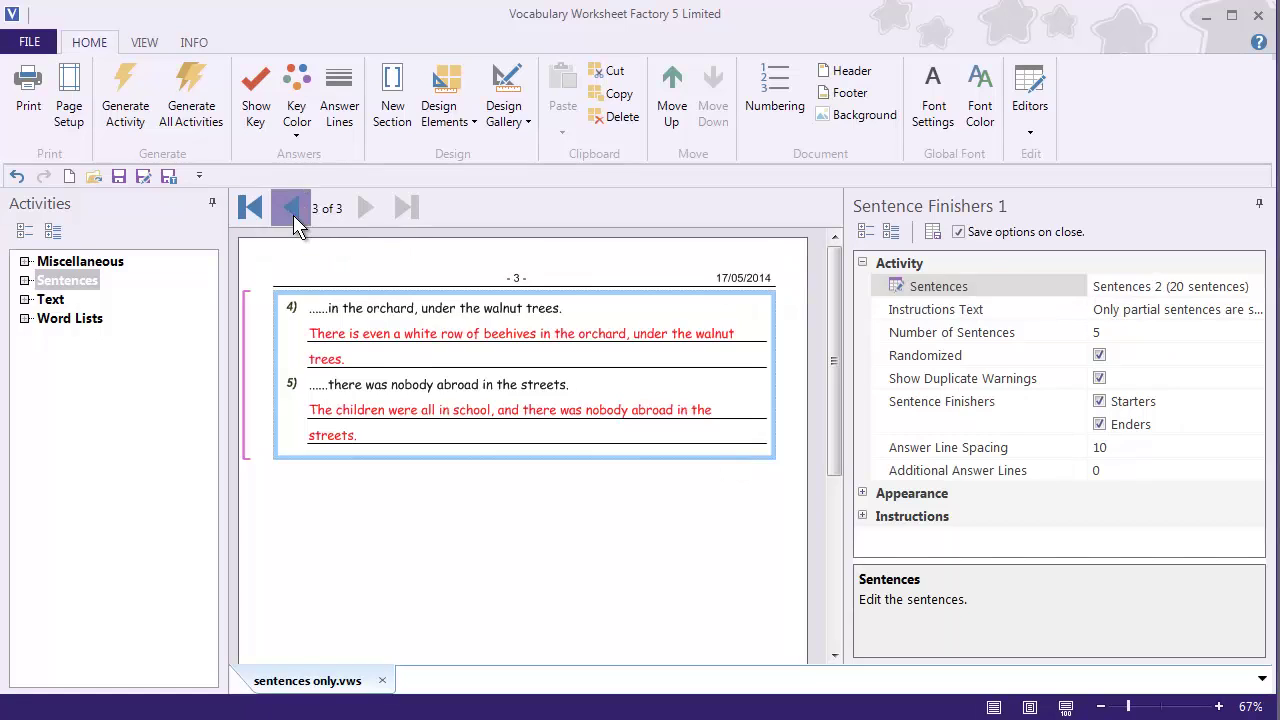
pyautogui.click(511, 441)
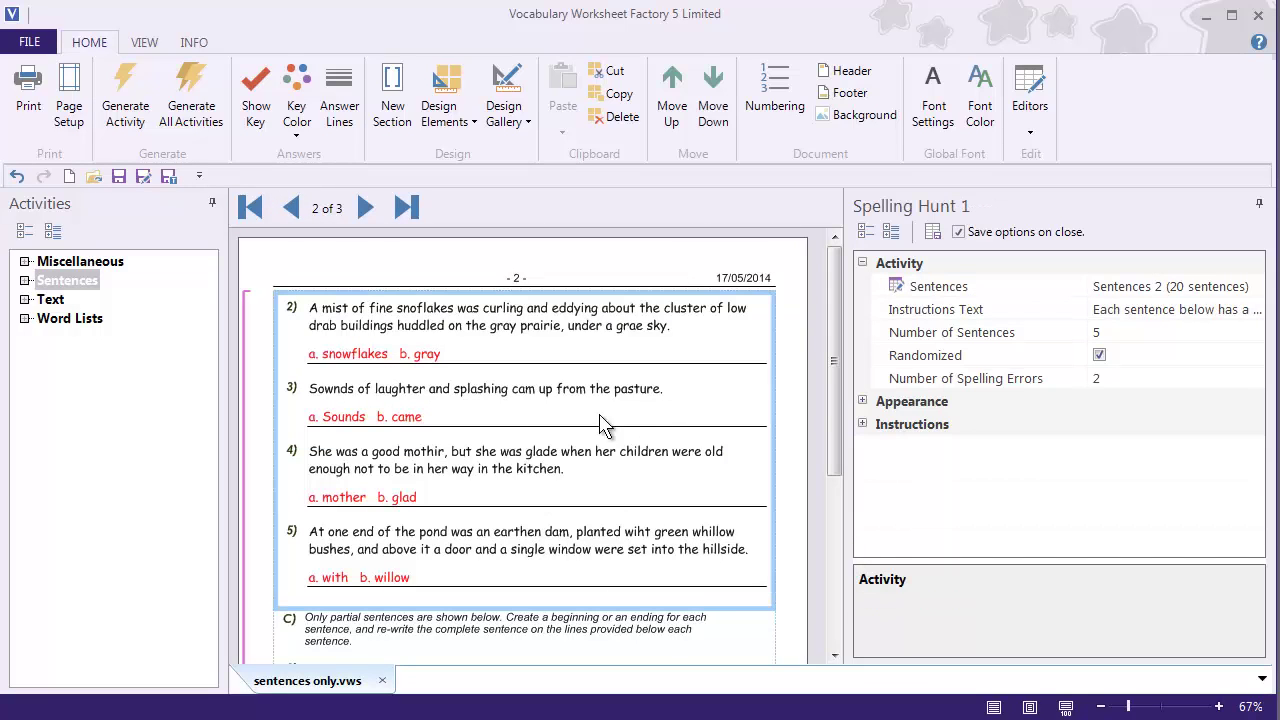
# On page 1, confirm Scrambled Sentences uses Sentences 2, then close the worksheet
pyautogui.click(291, 208)
pyautogui.click(408, 378)
pyautogui.click(1120, 286)
pyautogui.click(535, 438)
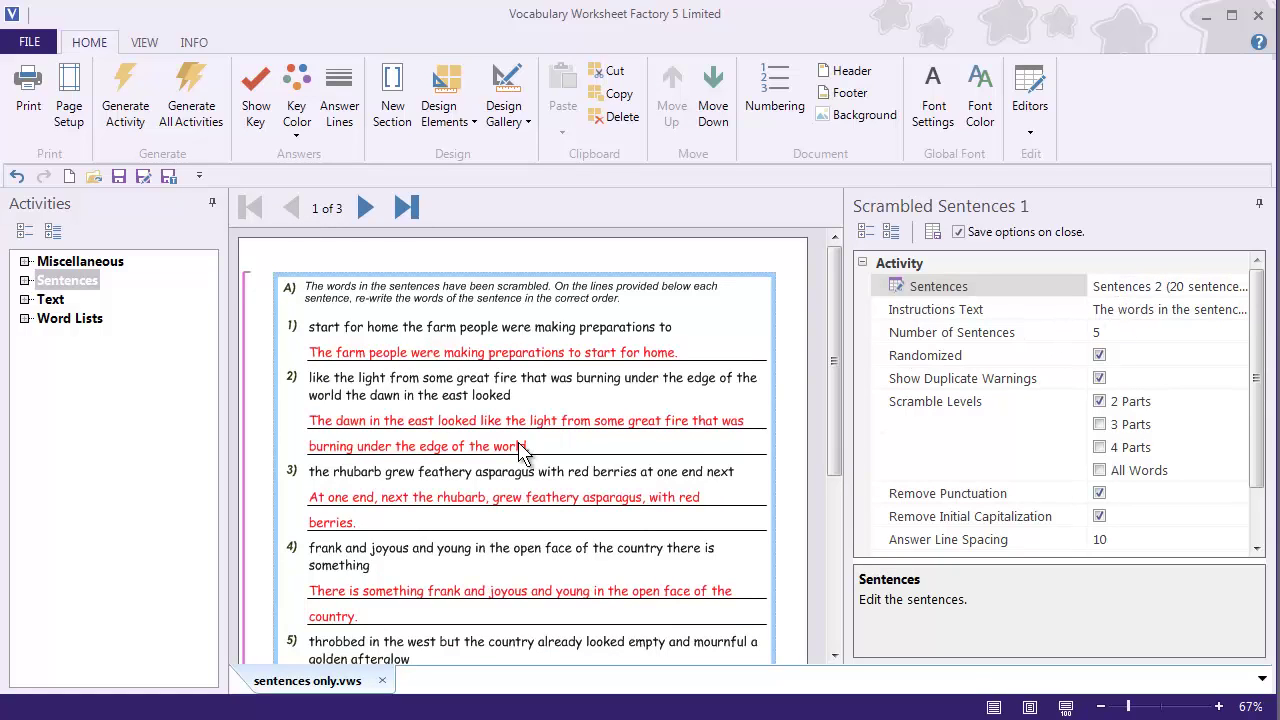
pyautogui.click(381, 680)
# Close sentences only.vws without saving, then briefly check the Editors list on the start page
pyautogui.click(697, 462)
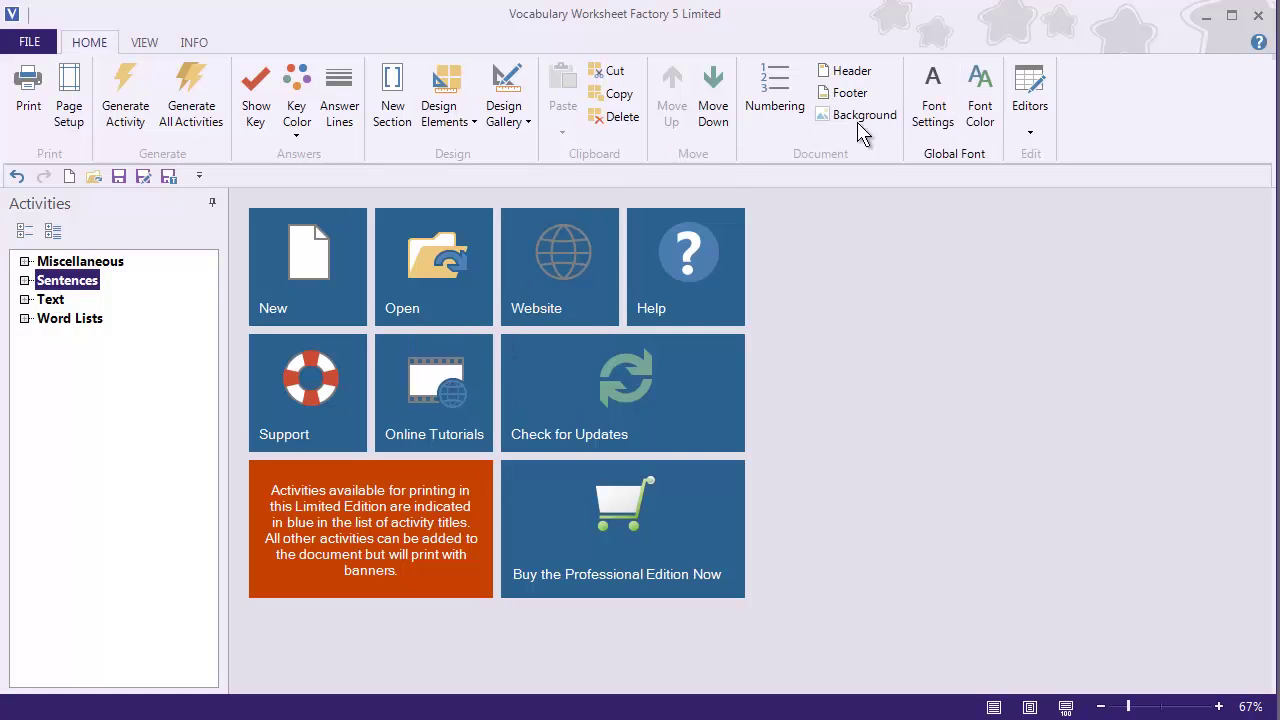
pyautogui.click(1036, 131)
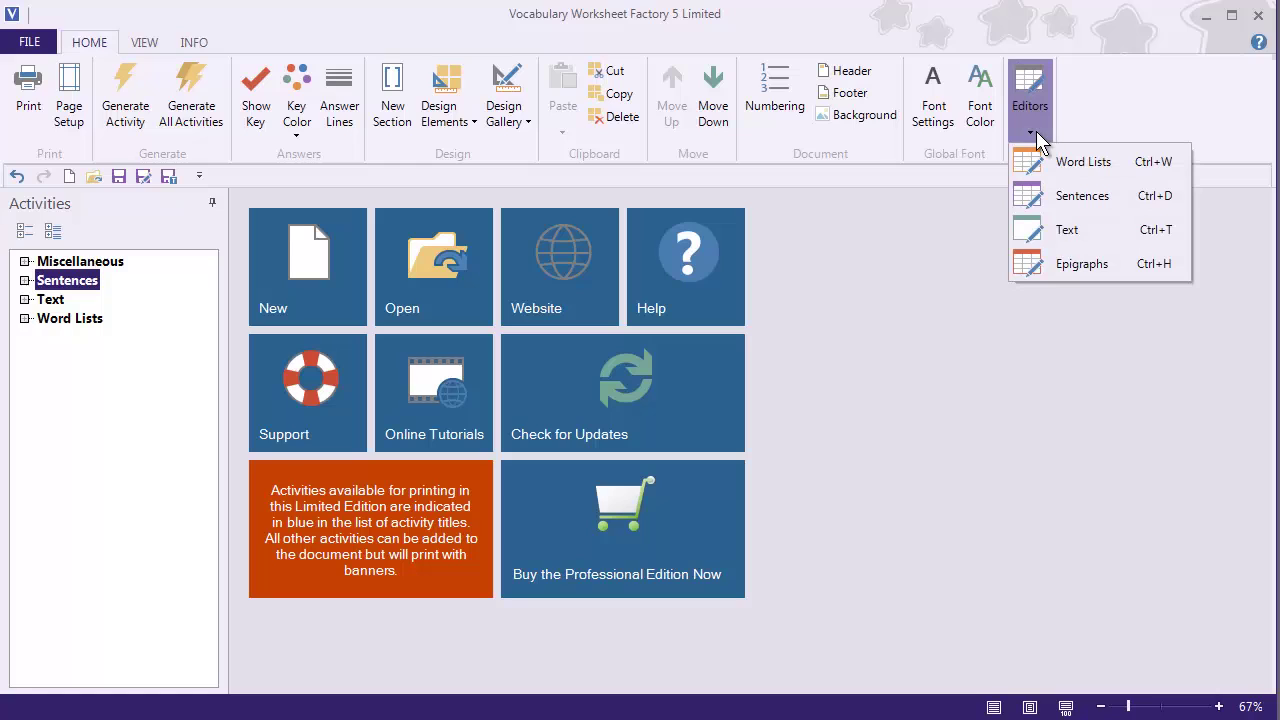
pyautogui.click(722, 36)
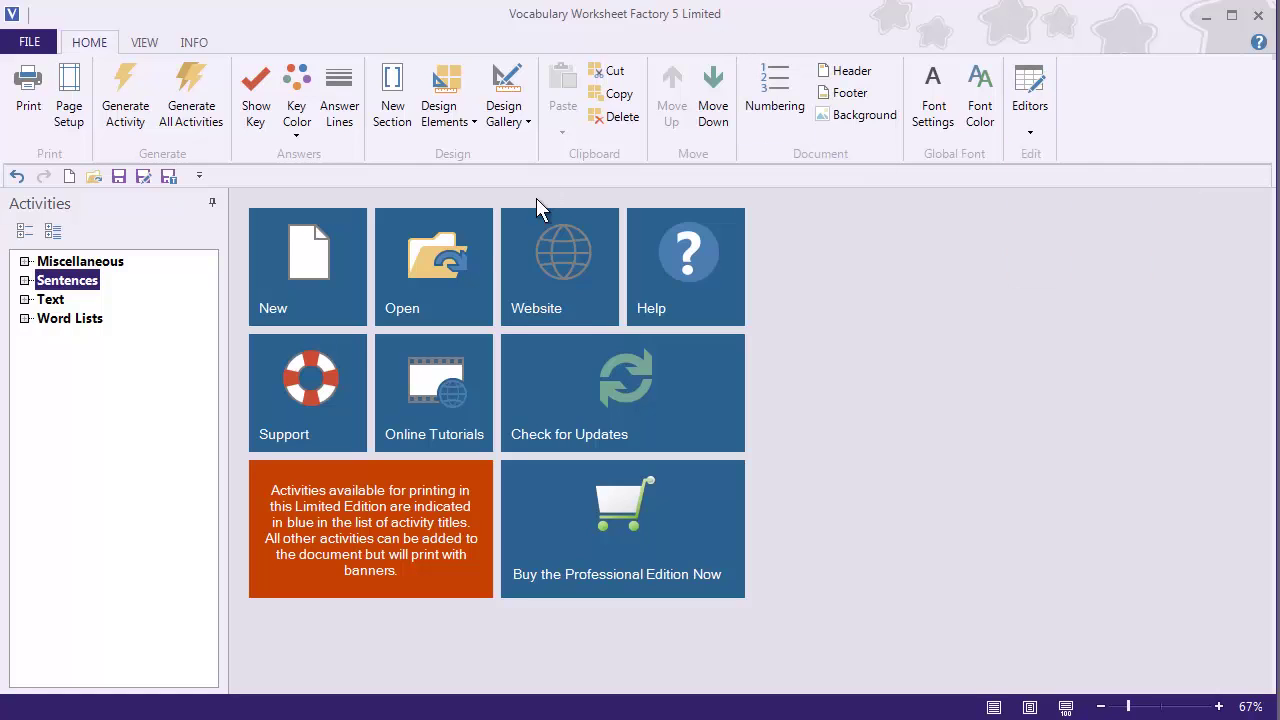